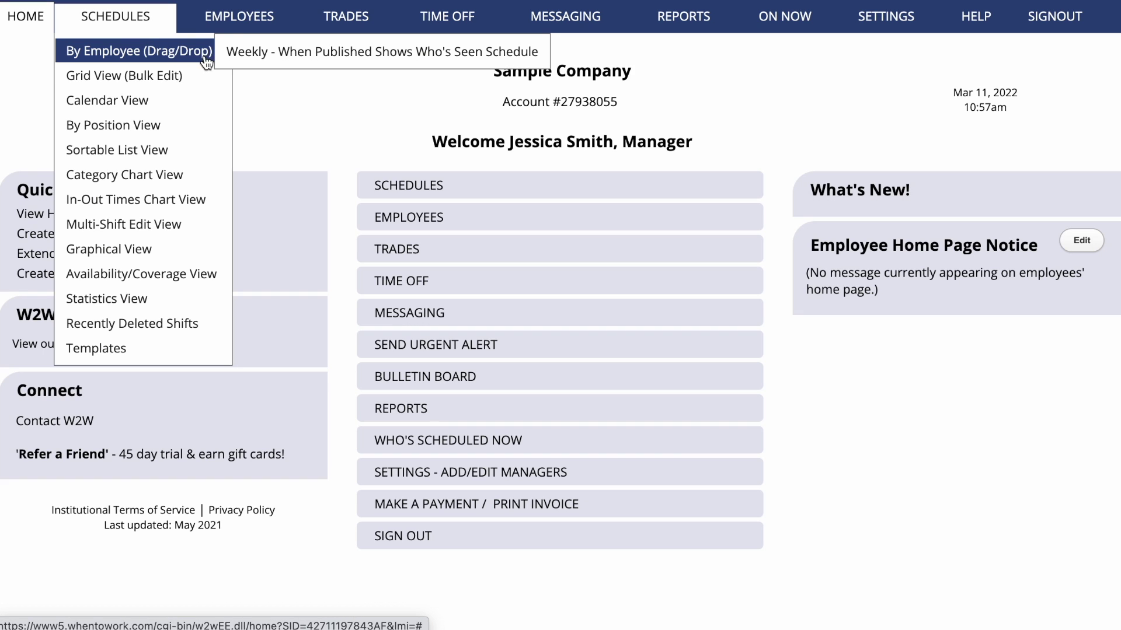
- Look through each SCHEDULES view (Grid, Calendar, By Position and others) and its submenu options
mouse_move(205, 81)
mouse_move(202, 104)
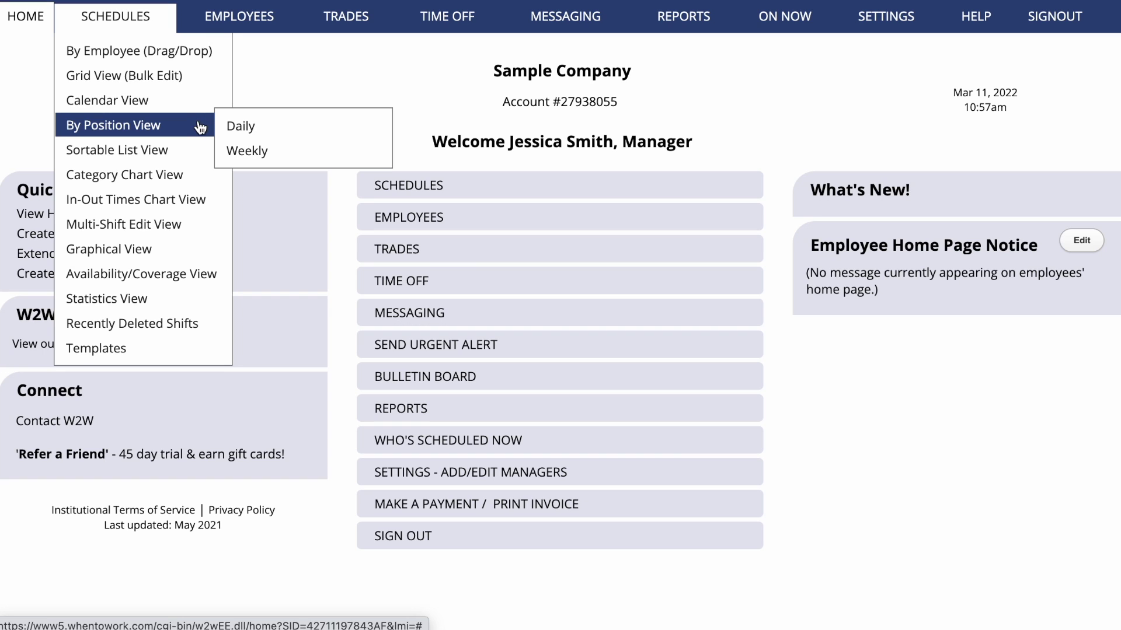
mouse_move(199, 149)
mouse_move(196, 178)
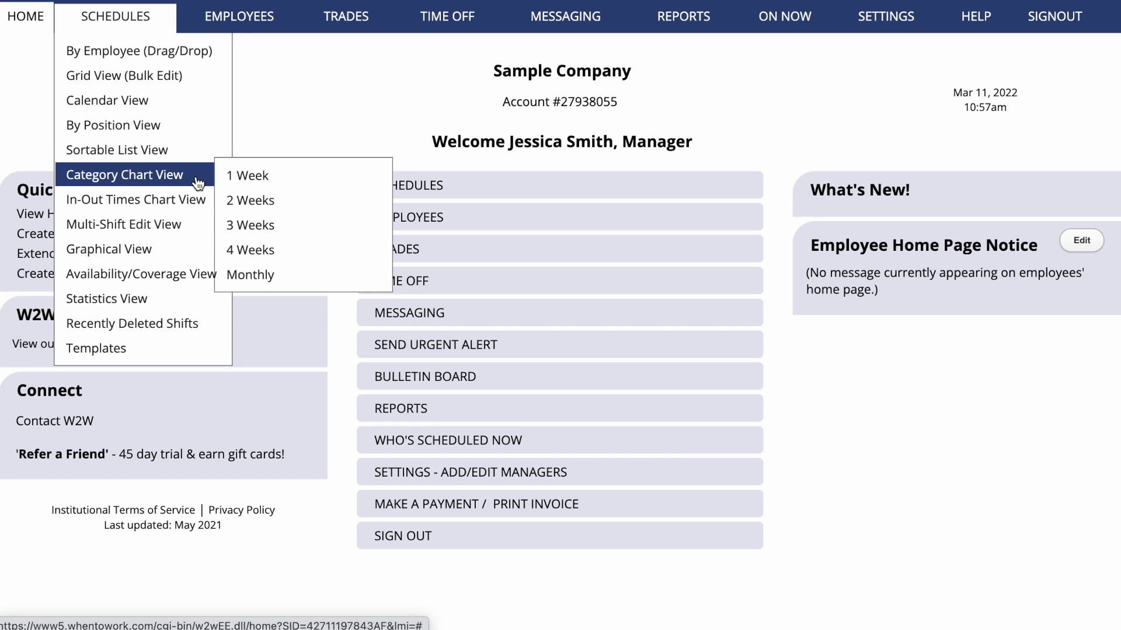
mouse_move(196, 251)
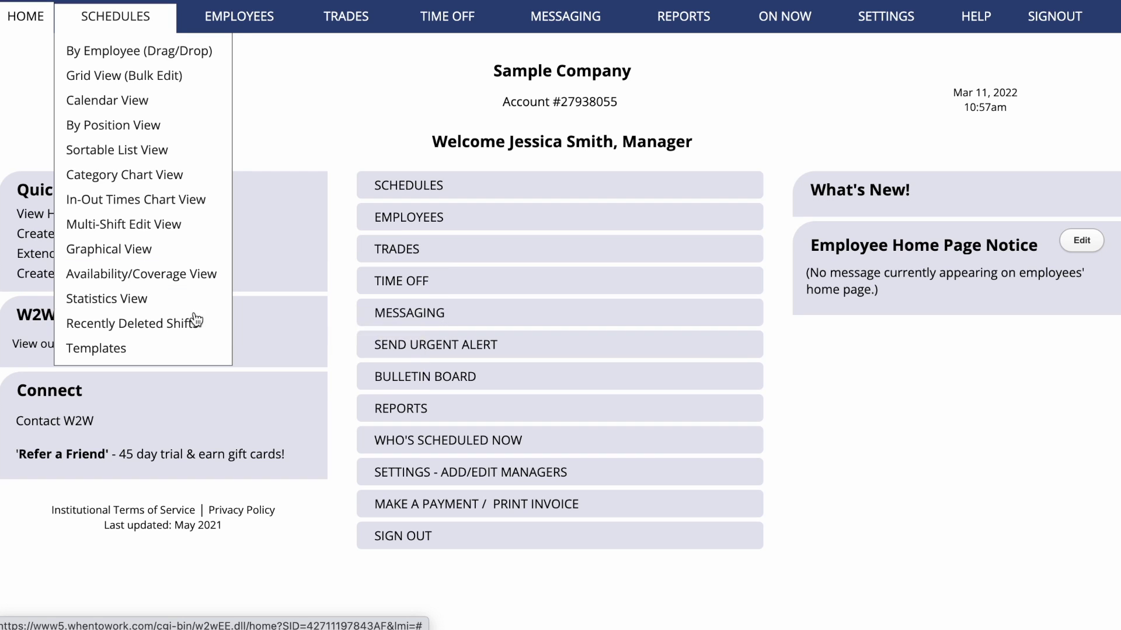
mouse_move(196, 329)
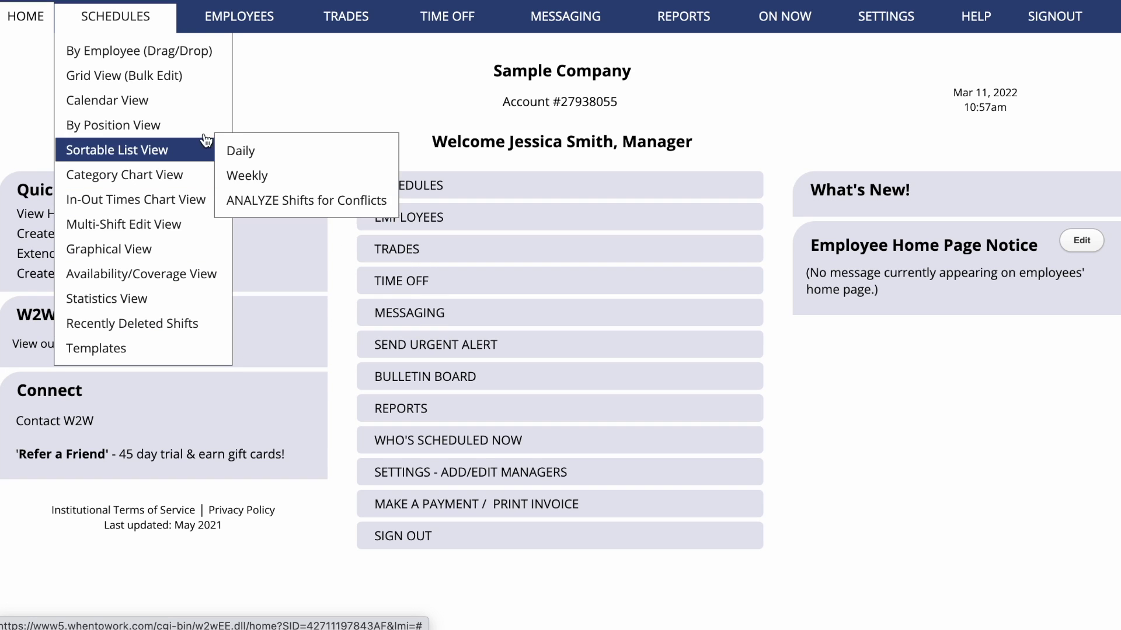
mouse_move(209, 58)
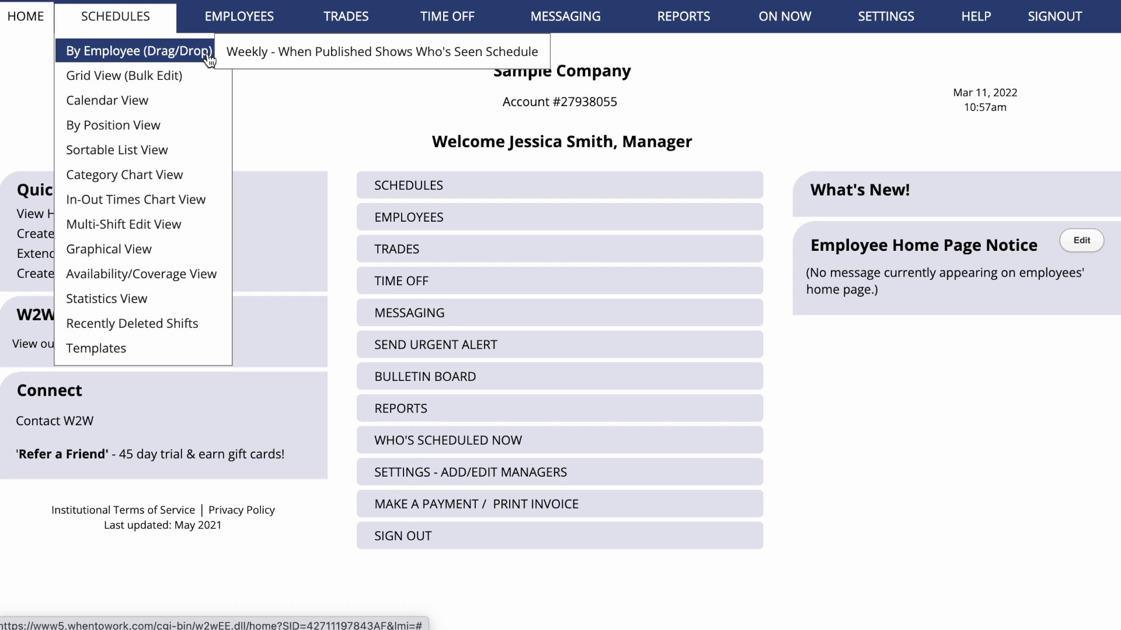
- Open the By Employee schedule and start adding a new Plaza Cashier shift
left_click(209, 59)
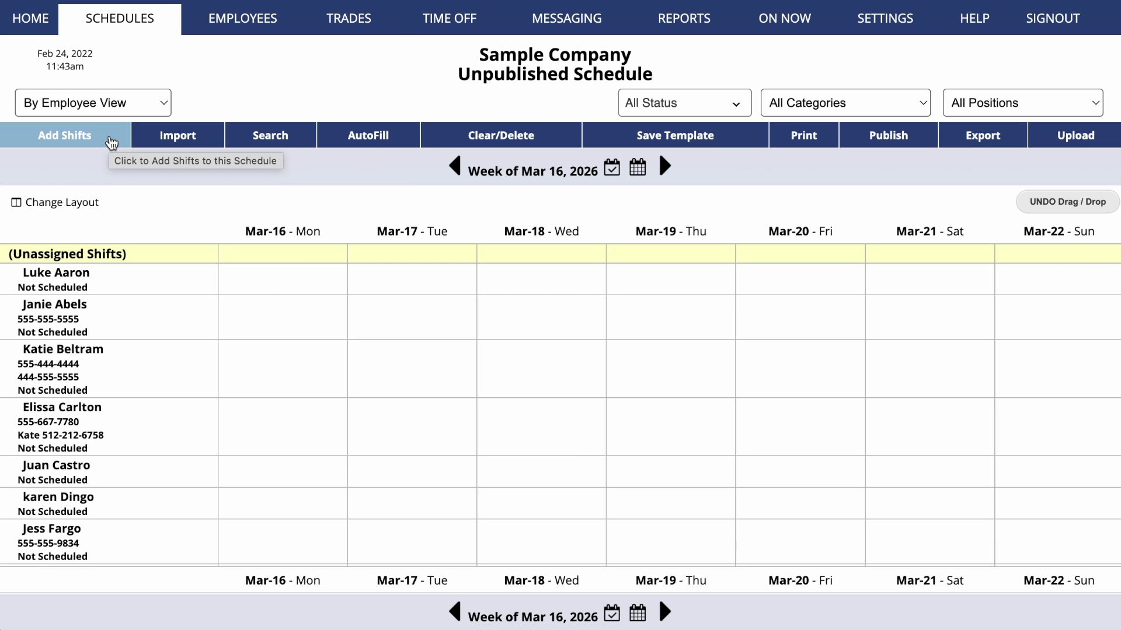
left_click(111, 143)
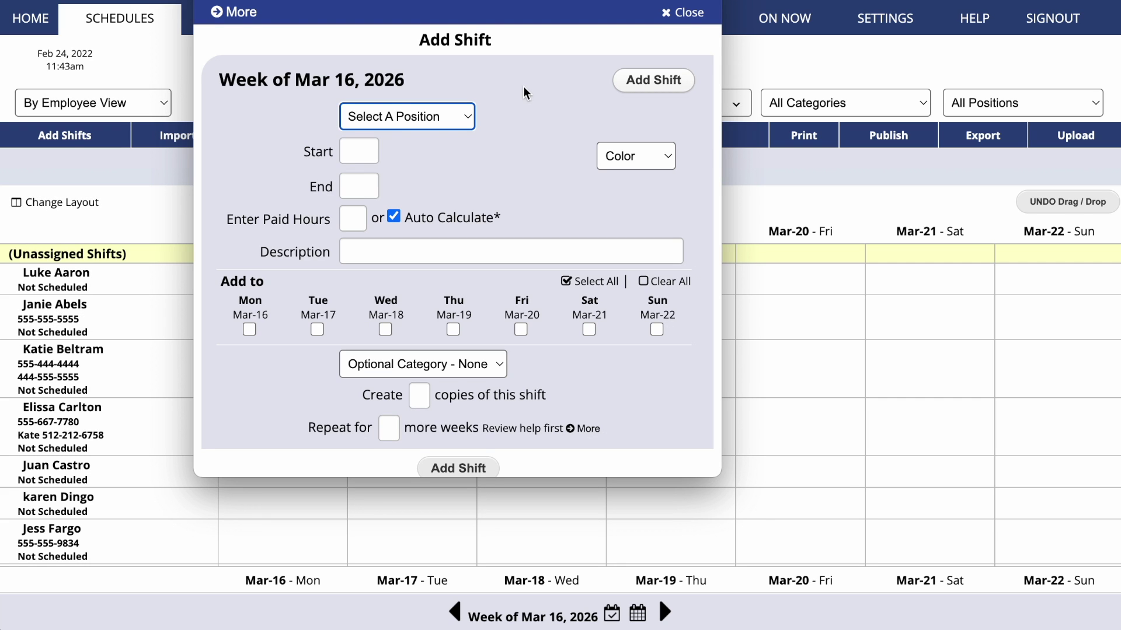
left_click(466, 119)
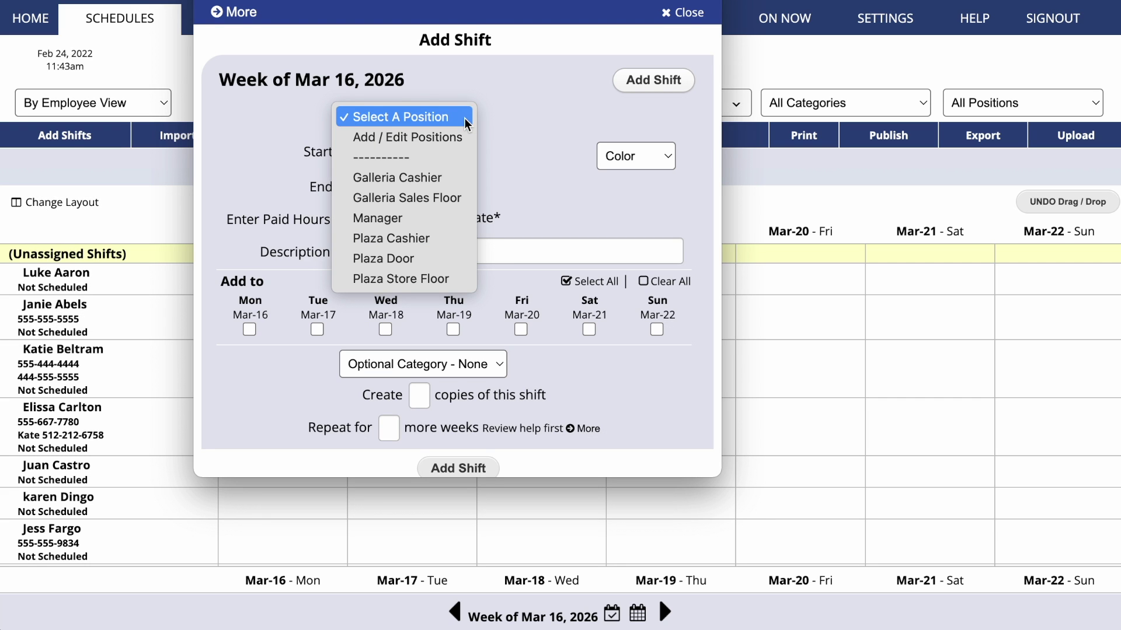
left_click(448, 240)
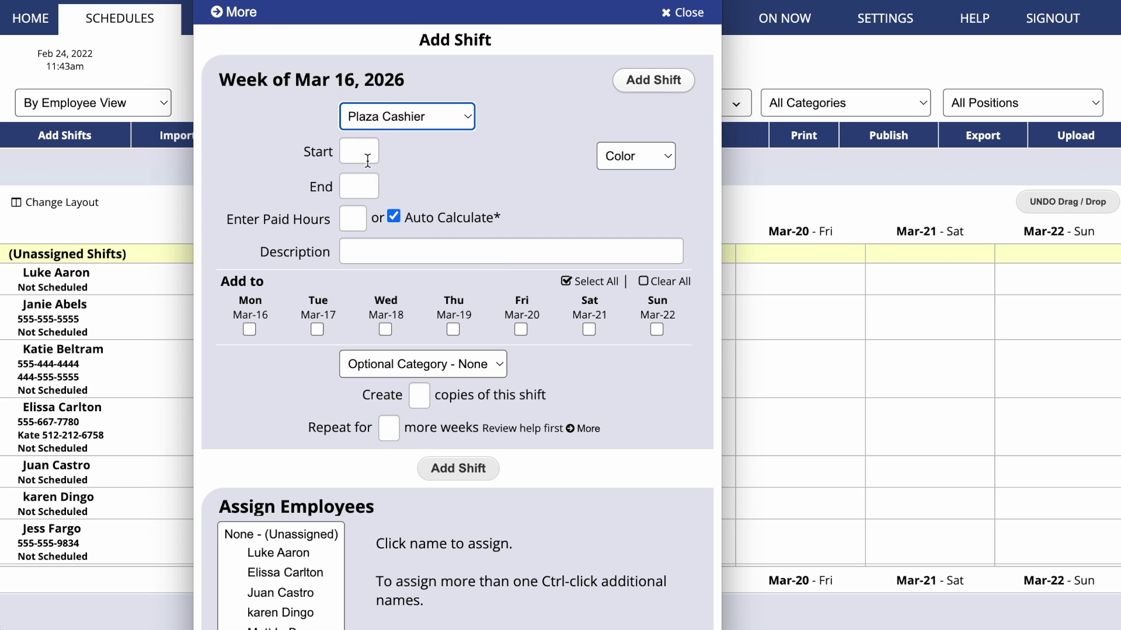
- Set the shift time to 4p–8p with the description 'Closing'
left_click(366, 156)
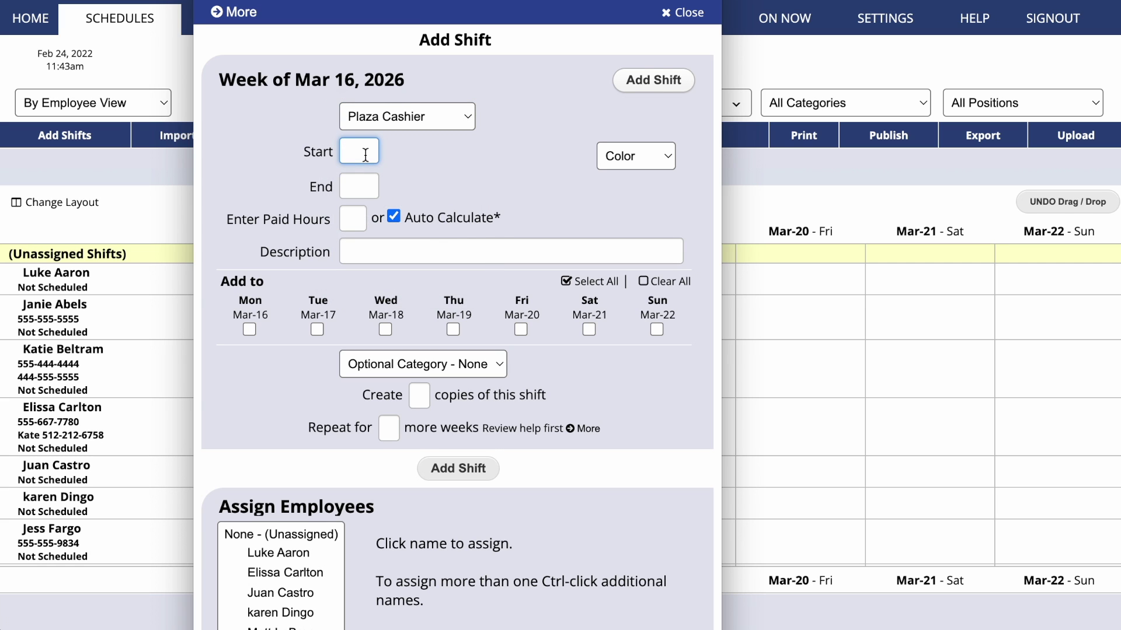
type("4p")
key("Tab")
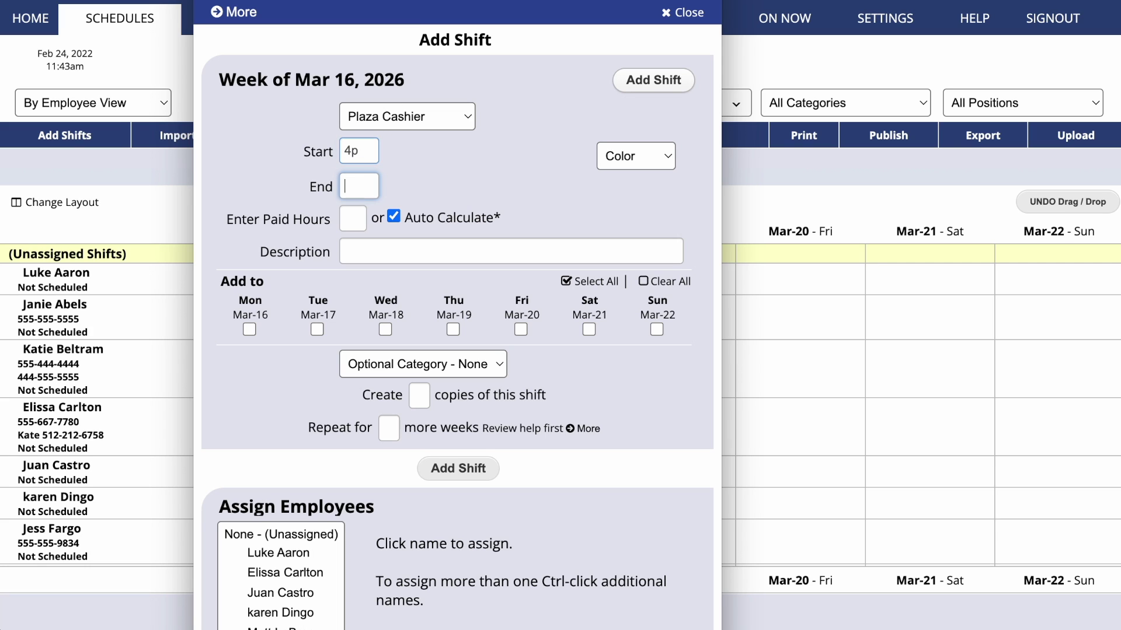
type("8p")
left_click(354, 217)
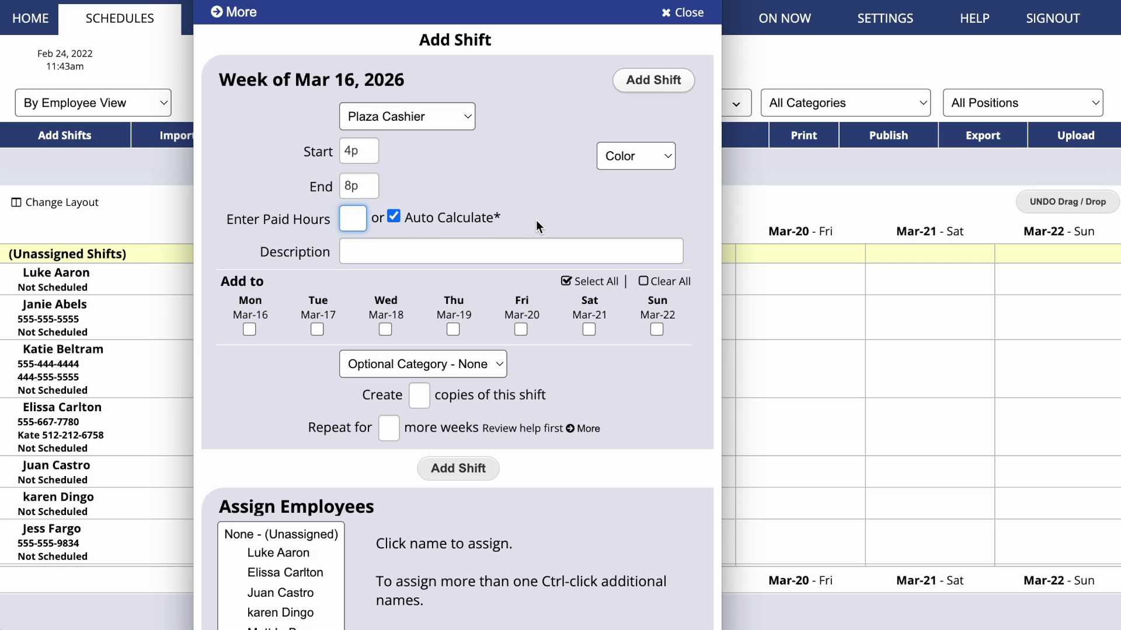
left_click(539, 253)
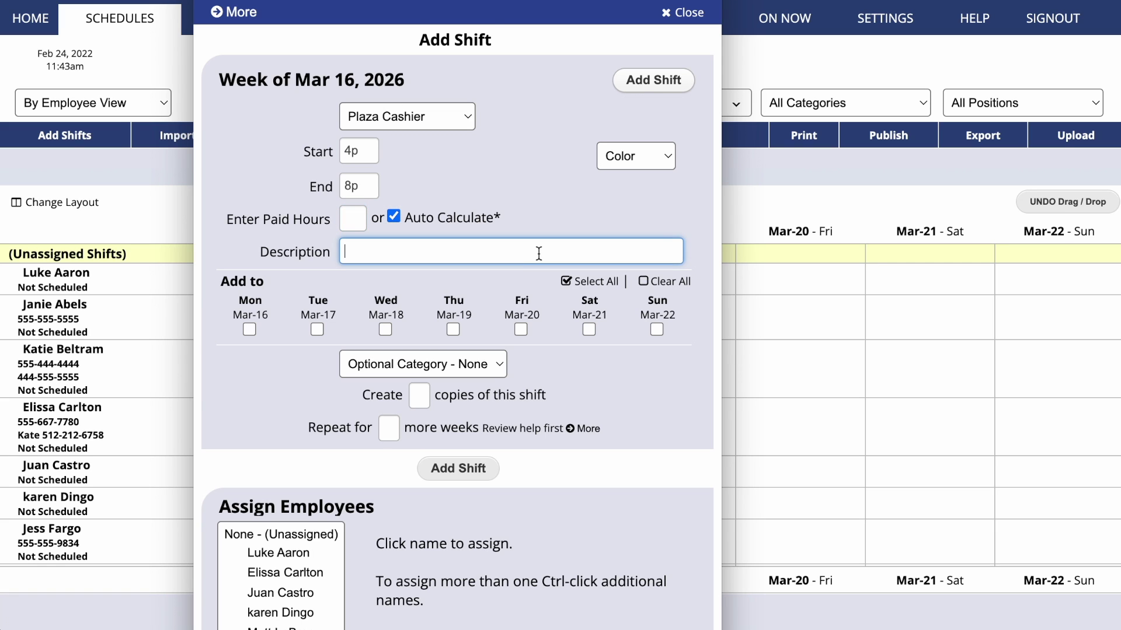
type("Closing")
- Schedule it Monday to Friday (Mar 16–20) with 3 copies in fuchsia, and add the shifts
left_click(521, 329)
left_click(453, 330)
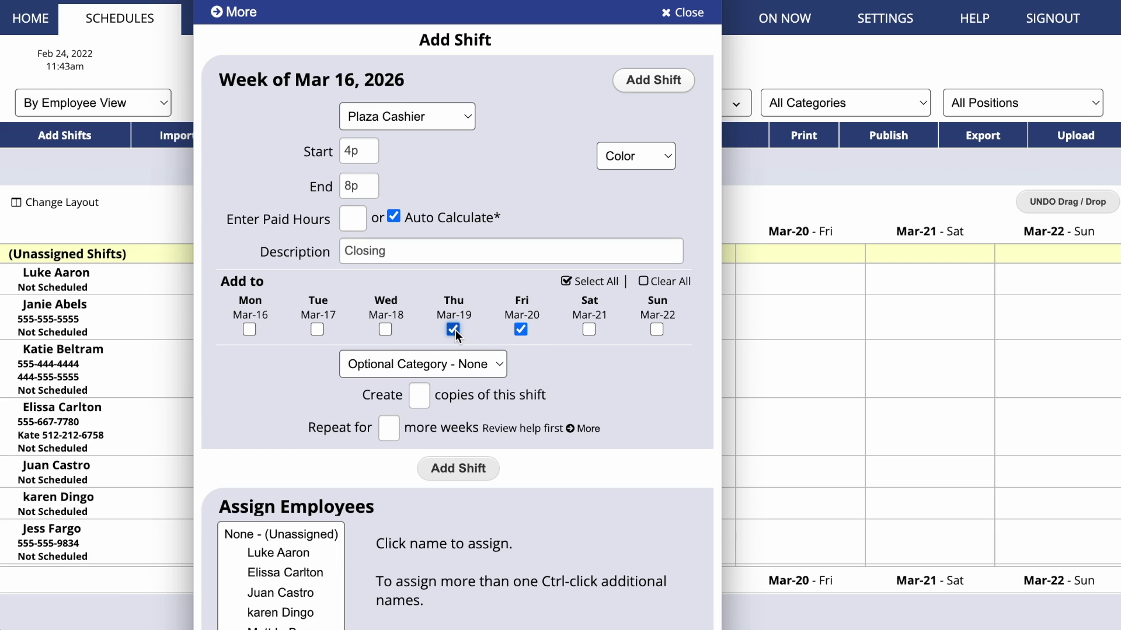
left_click(385, 330)
left_click(317, 330)
left_click(249, 330)
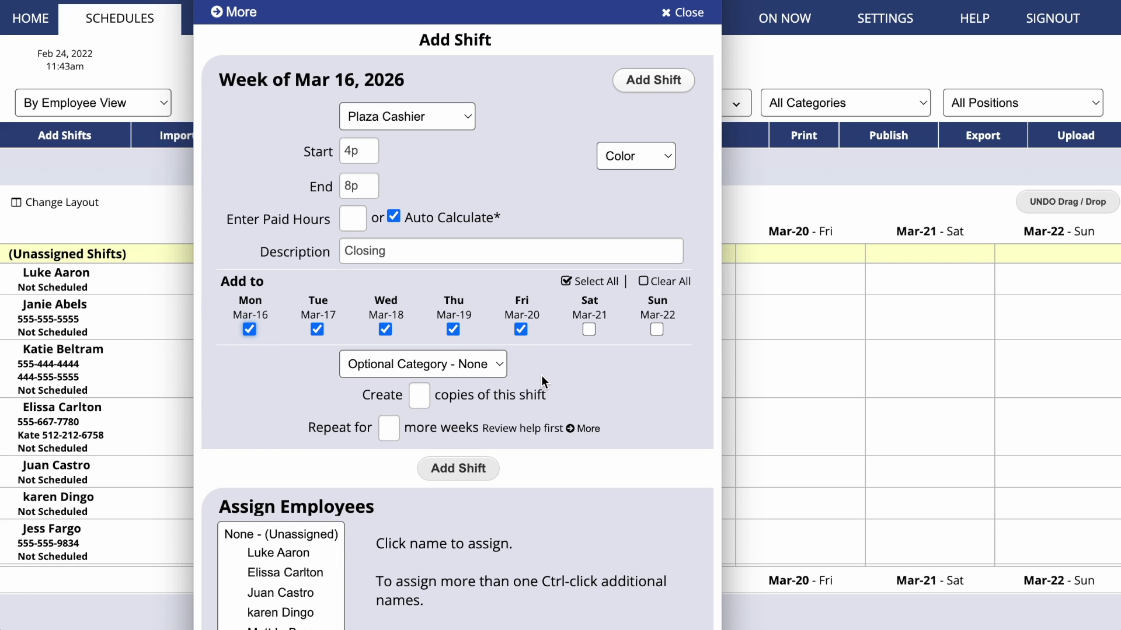
left_click(428, 395)
type("3")
left_click(643, 160)
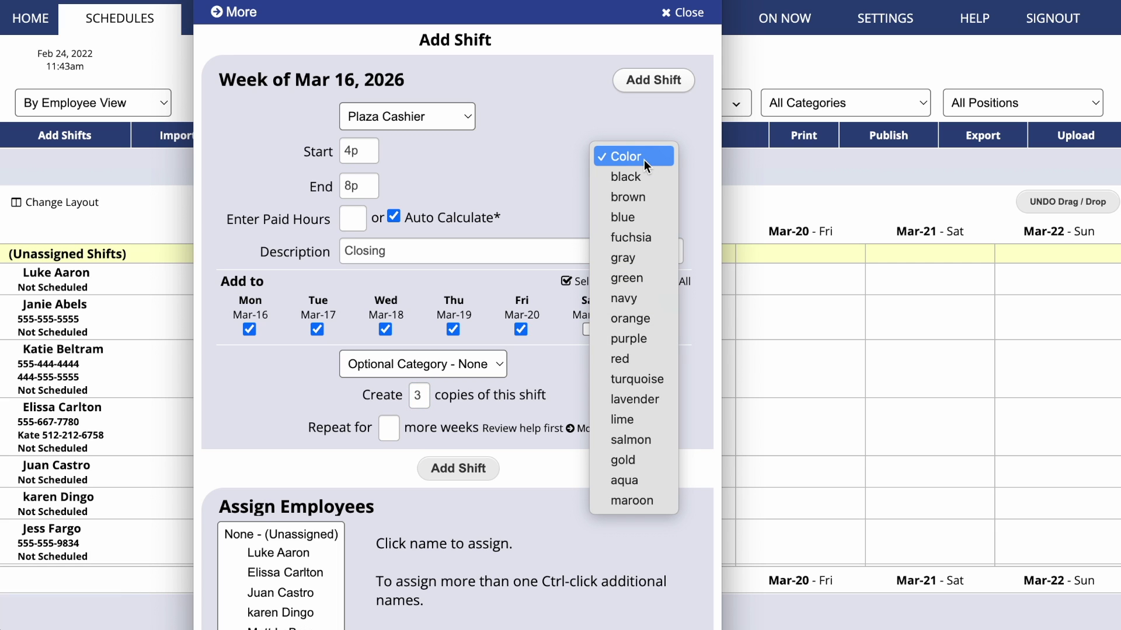
left_click(649, 239)
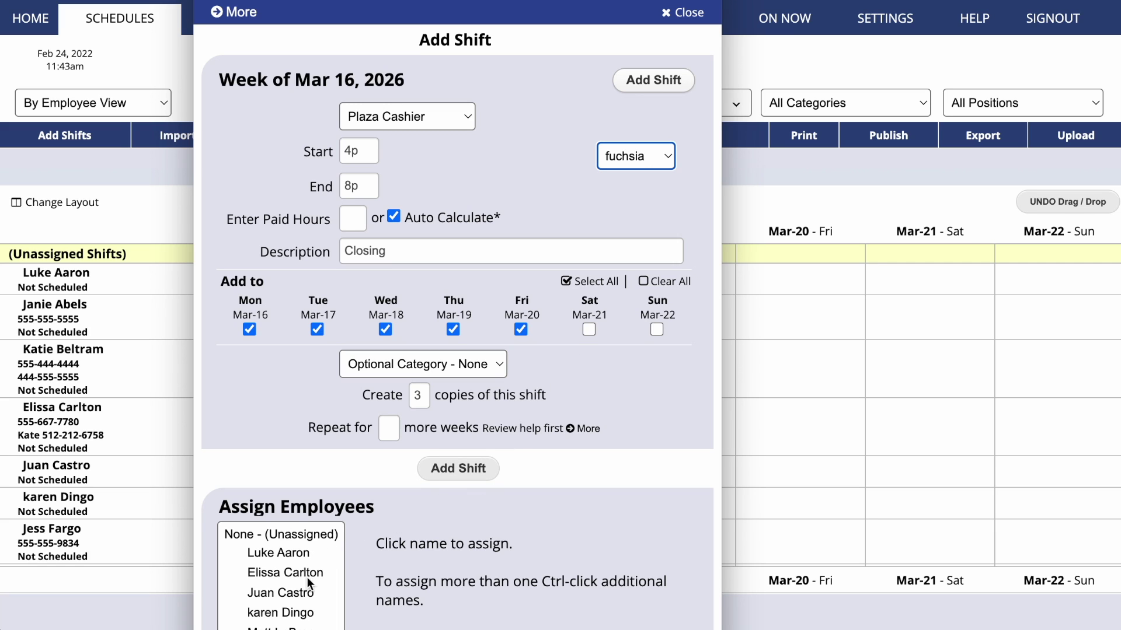
left_click(461, 475)
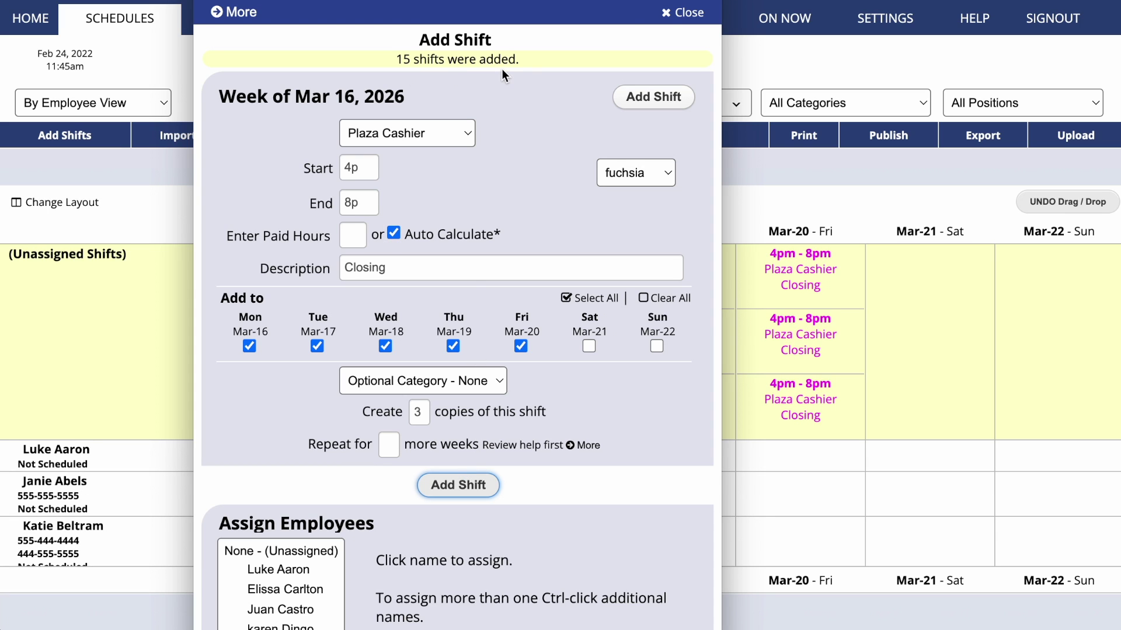
- Close the shift form and drag a Tuesday Mar-17 closing shift onto the fourth employee
left_click(679, 20)
scroll(47, 316, "down", 2)
scroll(46, 316, "down", 3)
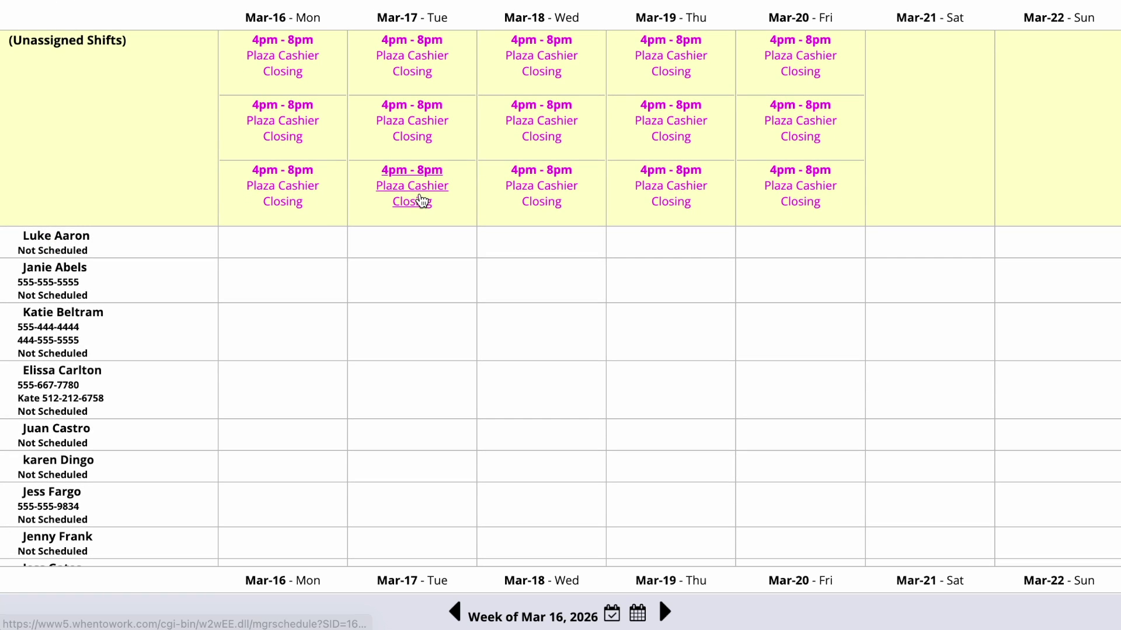
left_click_drag(409, 387, 410, 390)
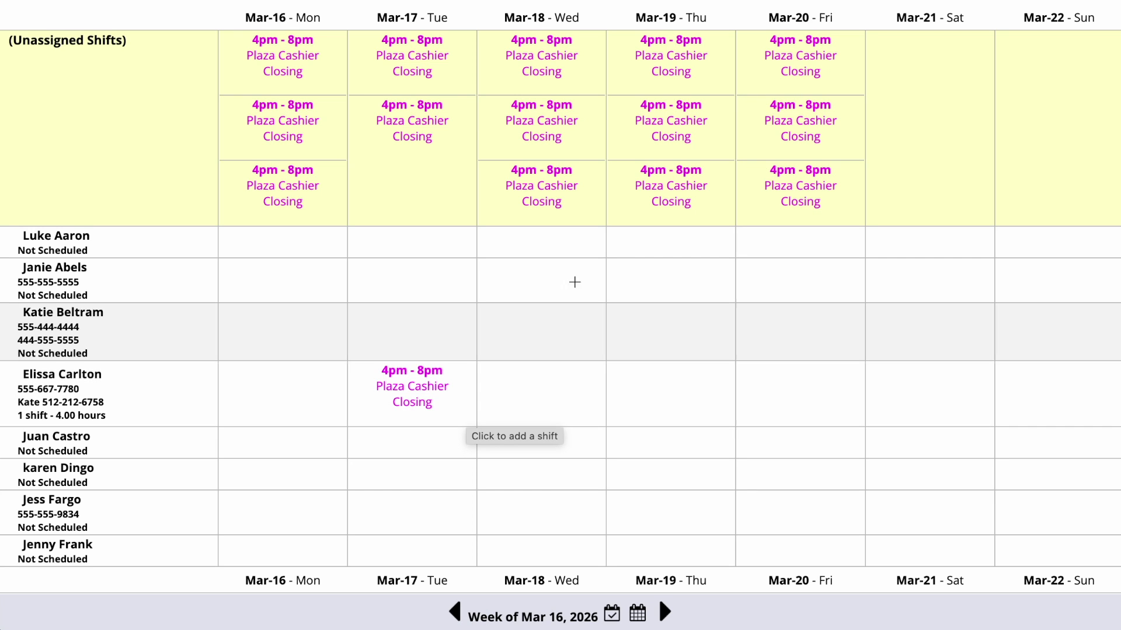
- Give a Thursday Mar-19 closing shift to the sixth employee from the available-employees list and save
left_click(673, 201)
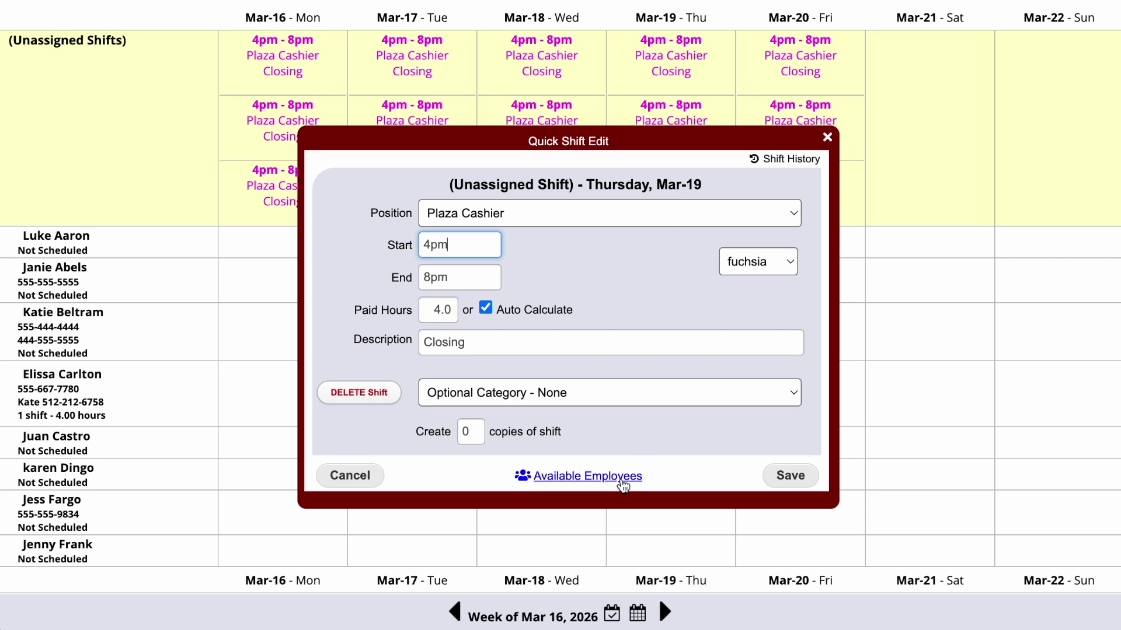
left_click(622, 483)
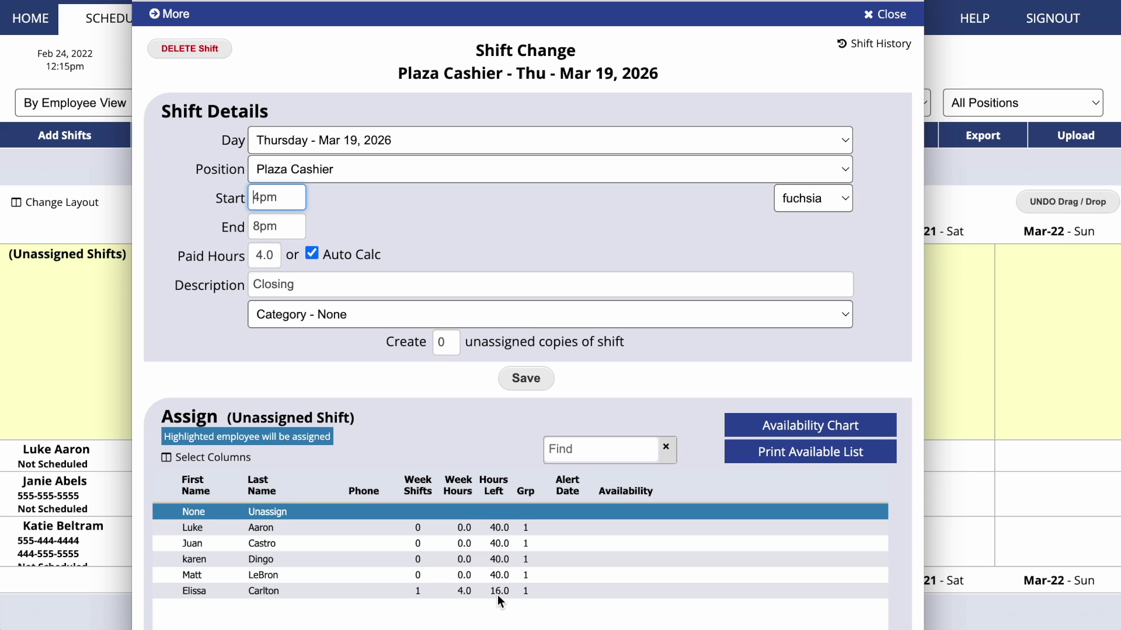
left_click(270, 555)
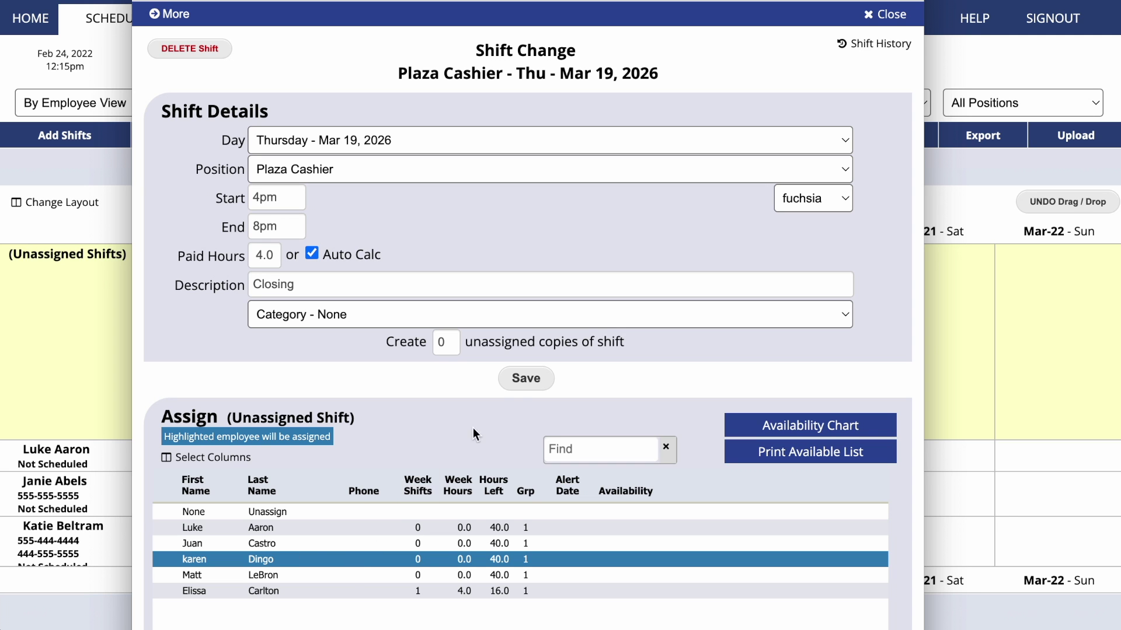
left_click(525, 379)
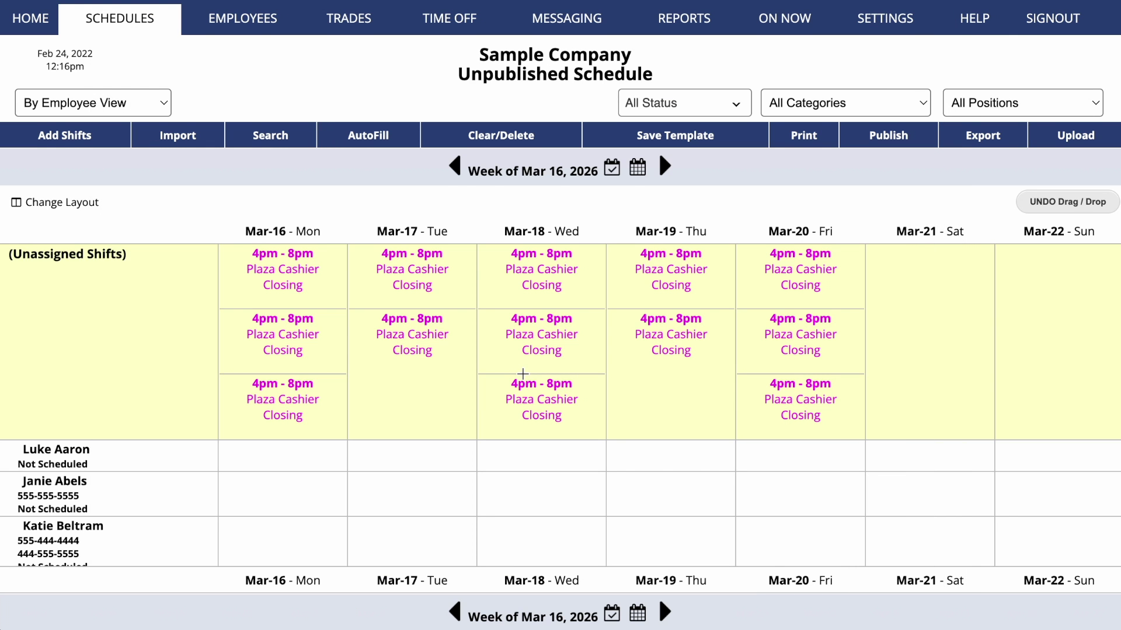
scroll(523, 374, "down", 1)
scroll(523, 374, "down", 6)
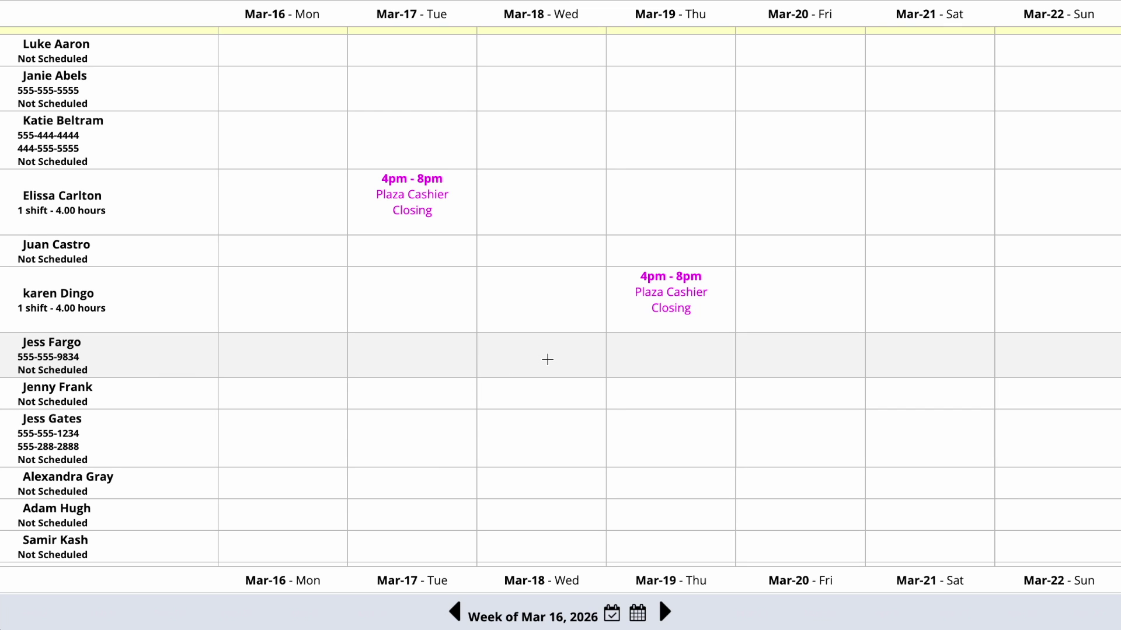
- Start a Wednesday Mar-18 Manager shift from 10 to 8 for the seventh employee
left_click(547, 360)
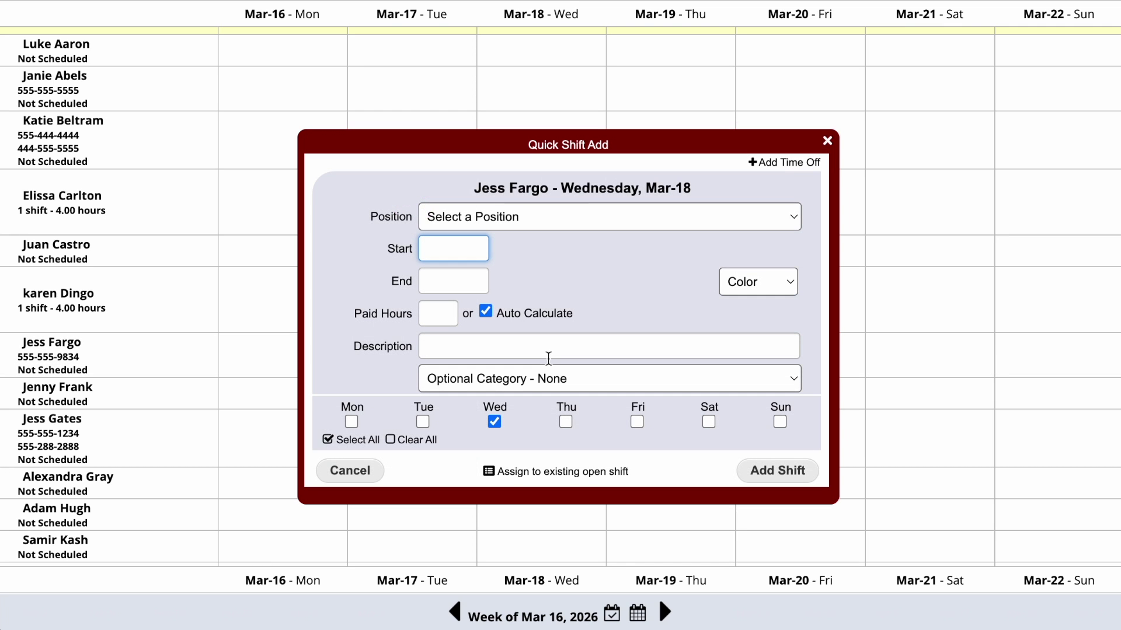
left_click(570, 221)
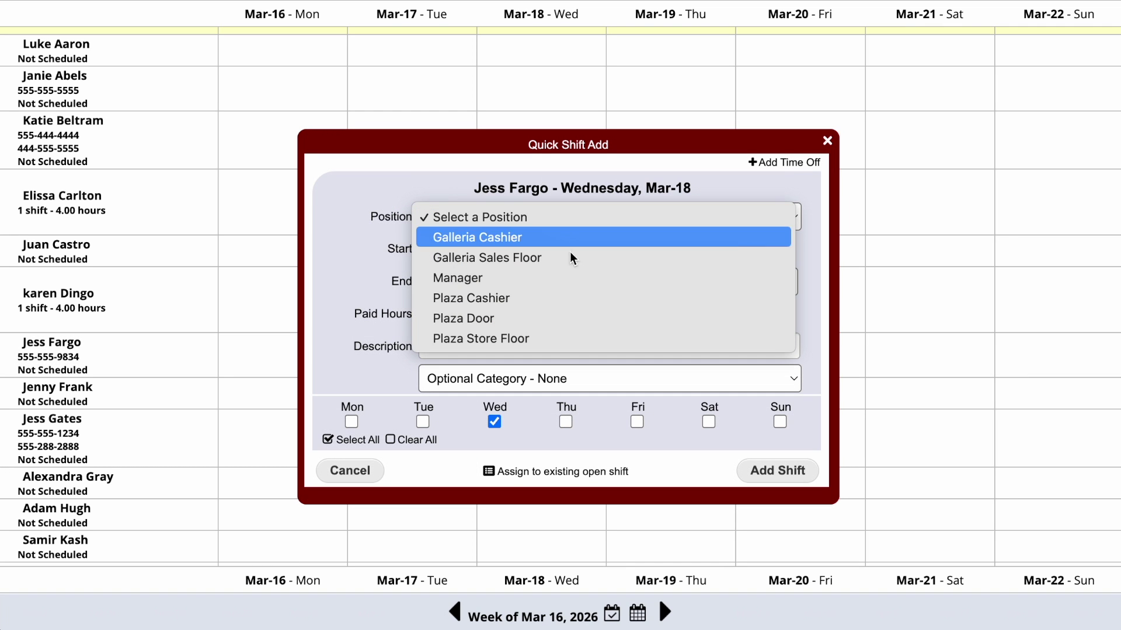
left_click(571, 280)
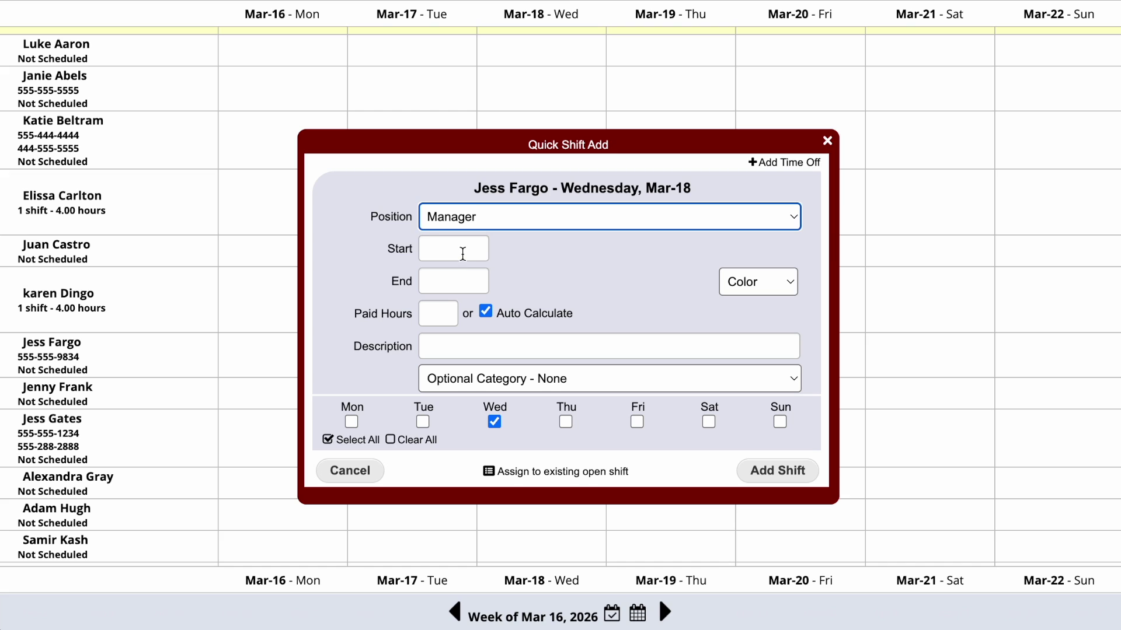
left_click(462, 254)
type("10")
key("Tab")
type("8")
key("Tab")
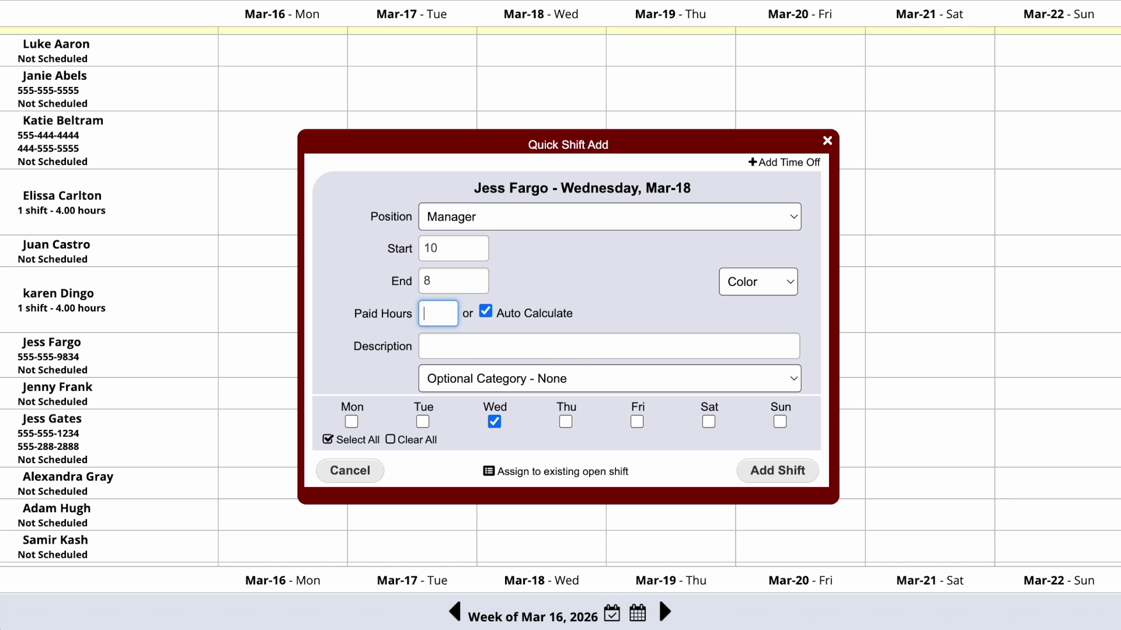
- Repeat the shift on Monday and Tuesday in orange, and create the shifts
left_click(351, 422)
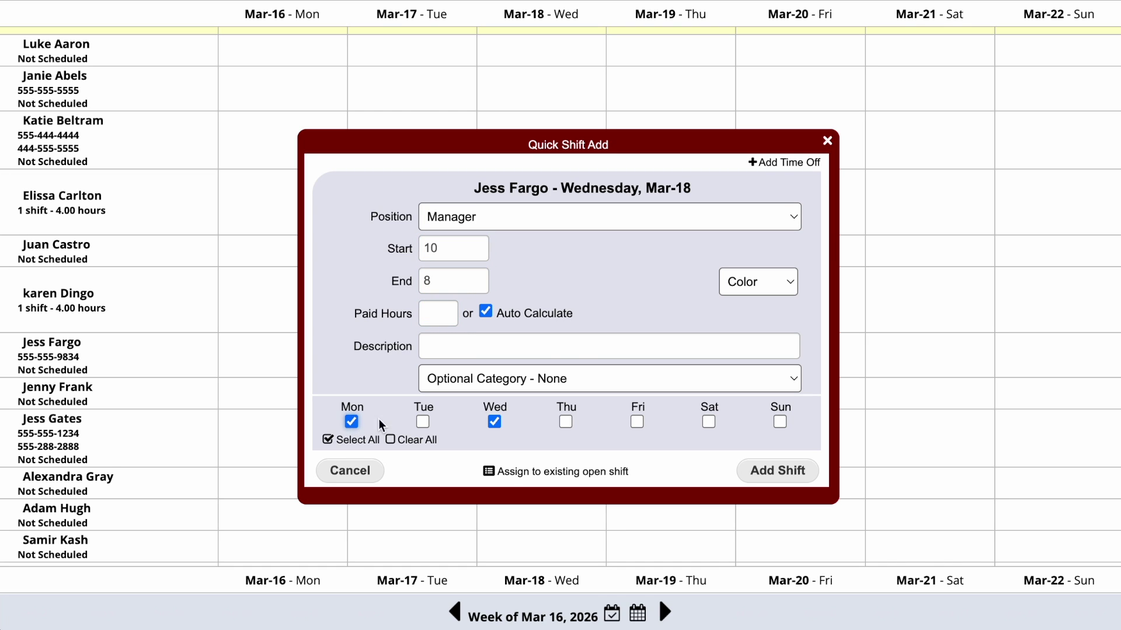
left_click(423, 422)
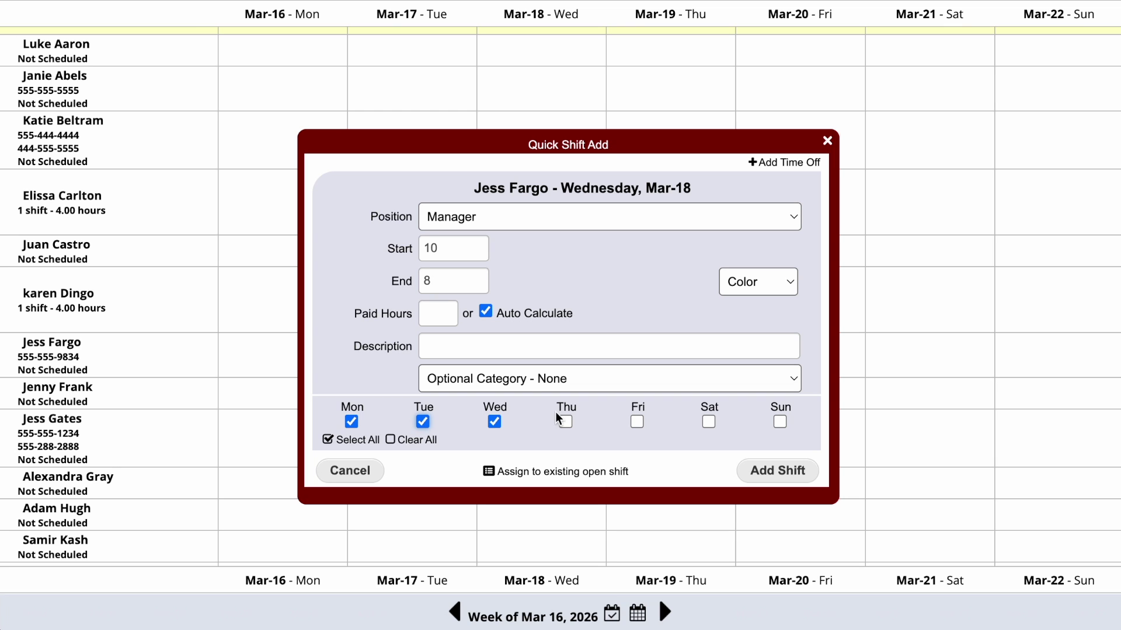
left_click(751, 282)
left_click(749, 447)
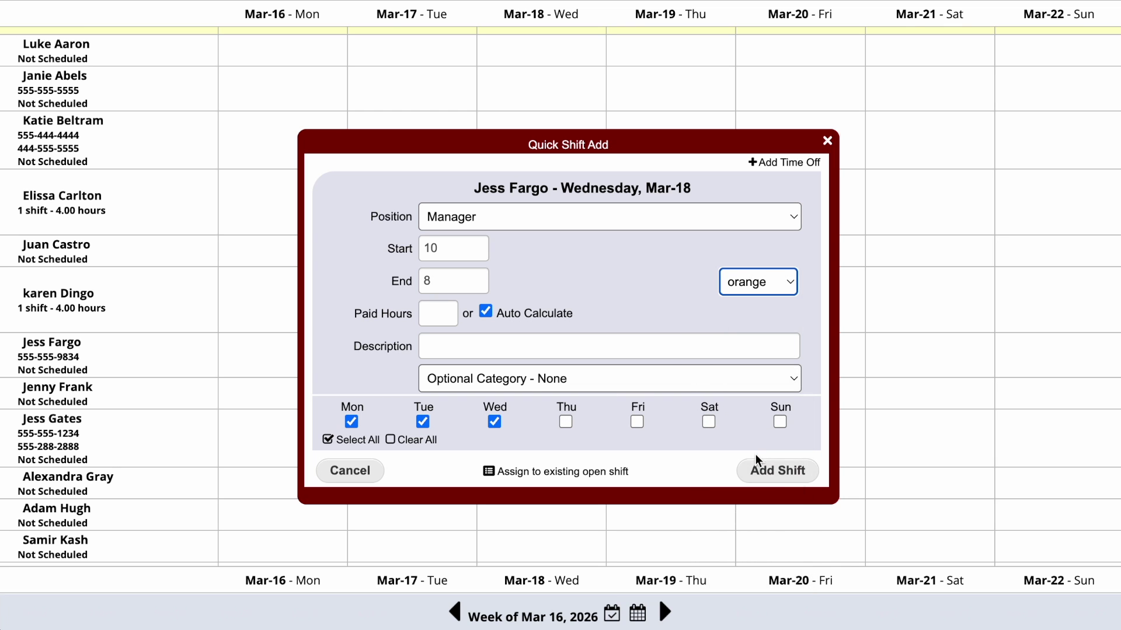
left_click(780, 478)
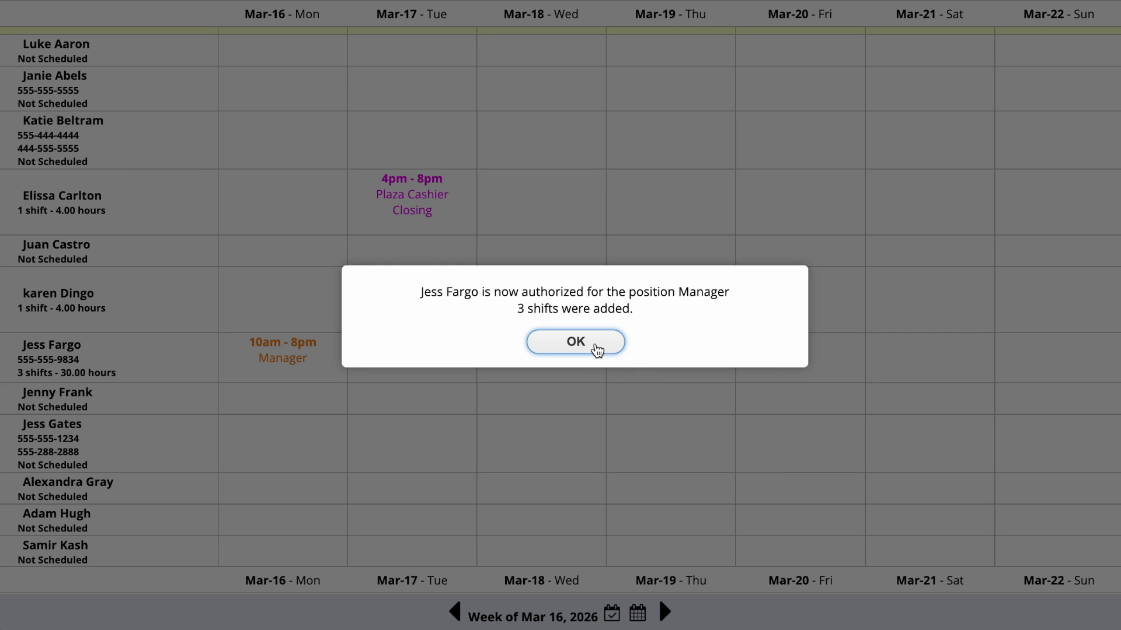
left_click(596, 348)
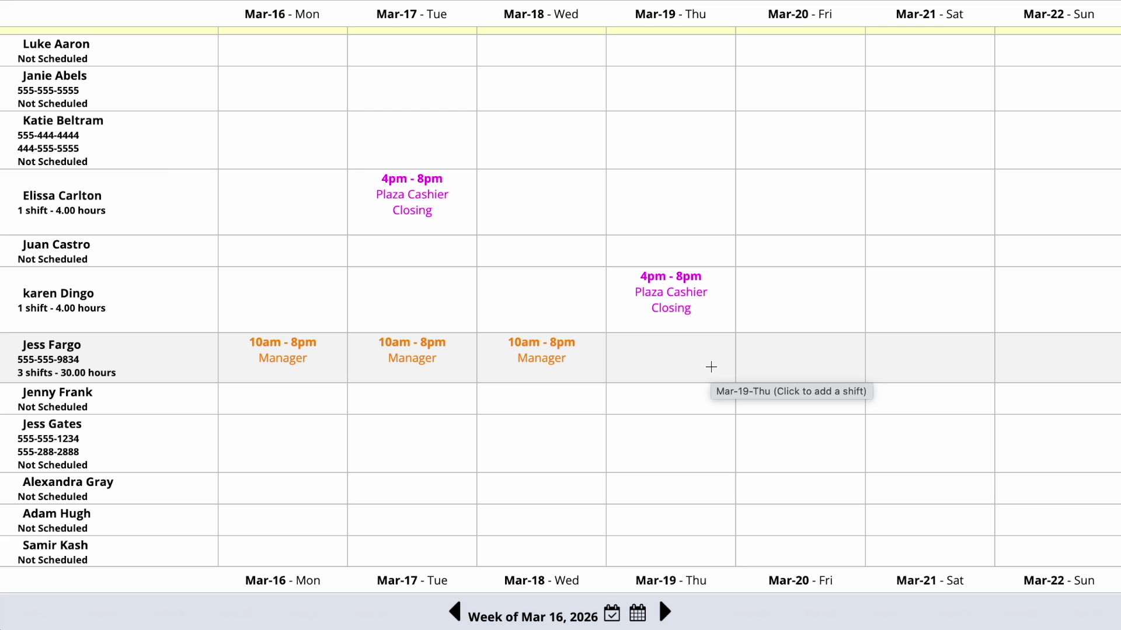
scroll(710, 367, "up", 7)
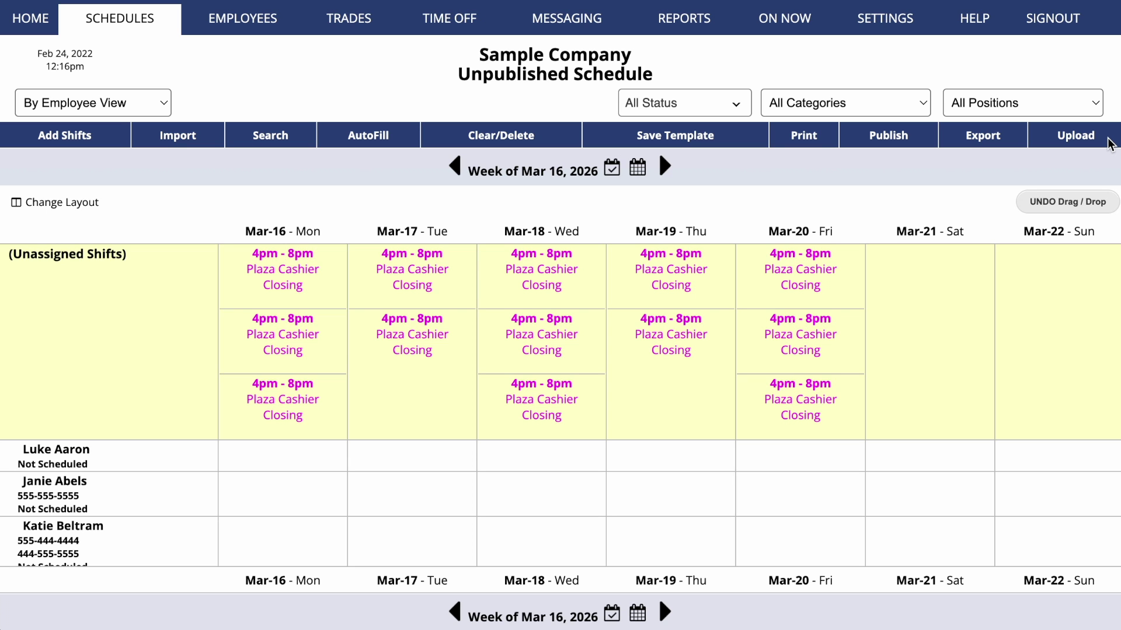
- Attach schedule.csv from the Desktop to the shift upload and continue to Step 2
left_click(1111, 143)
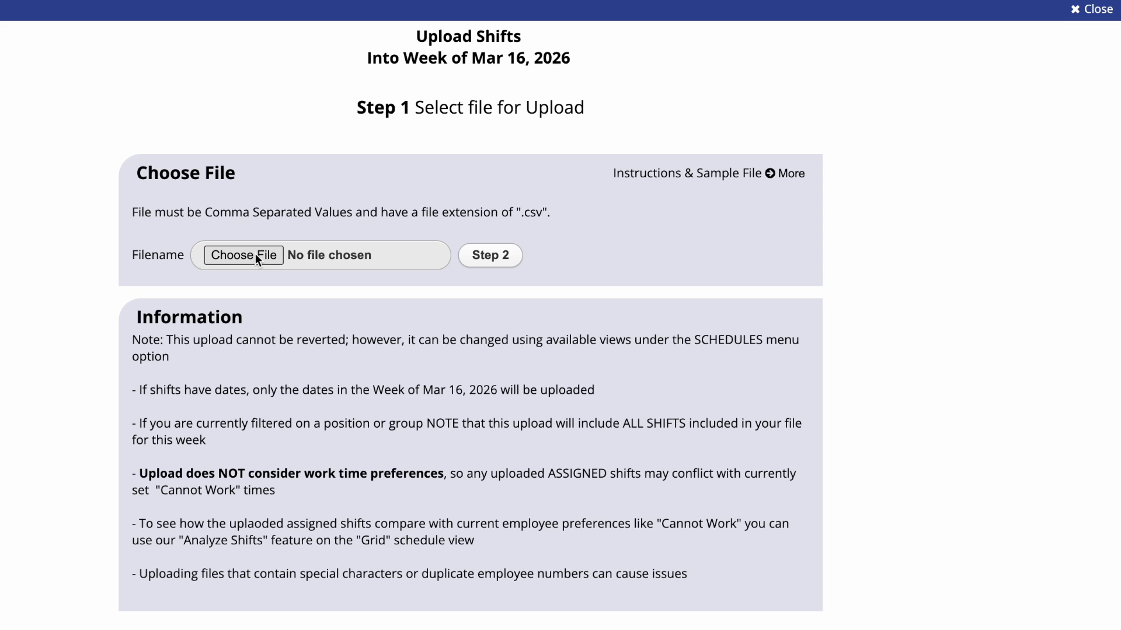
left_click(254, 254)
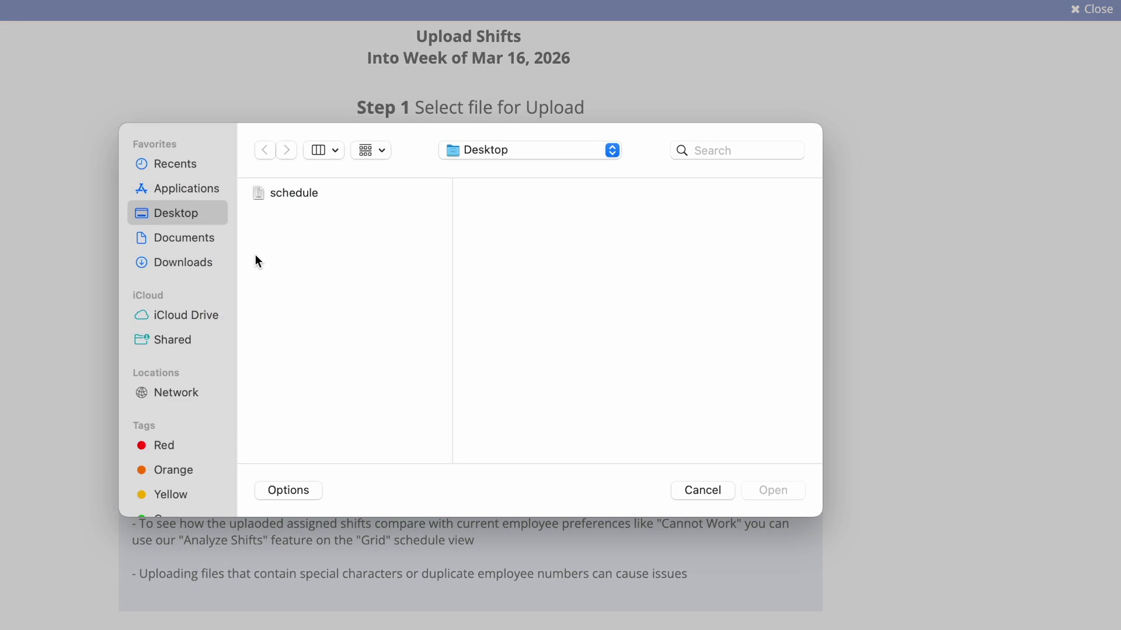
left_click(300, 200)
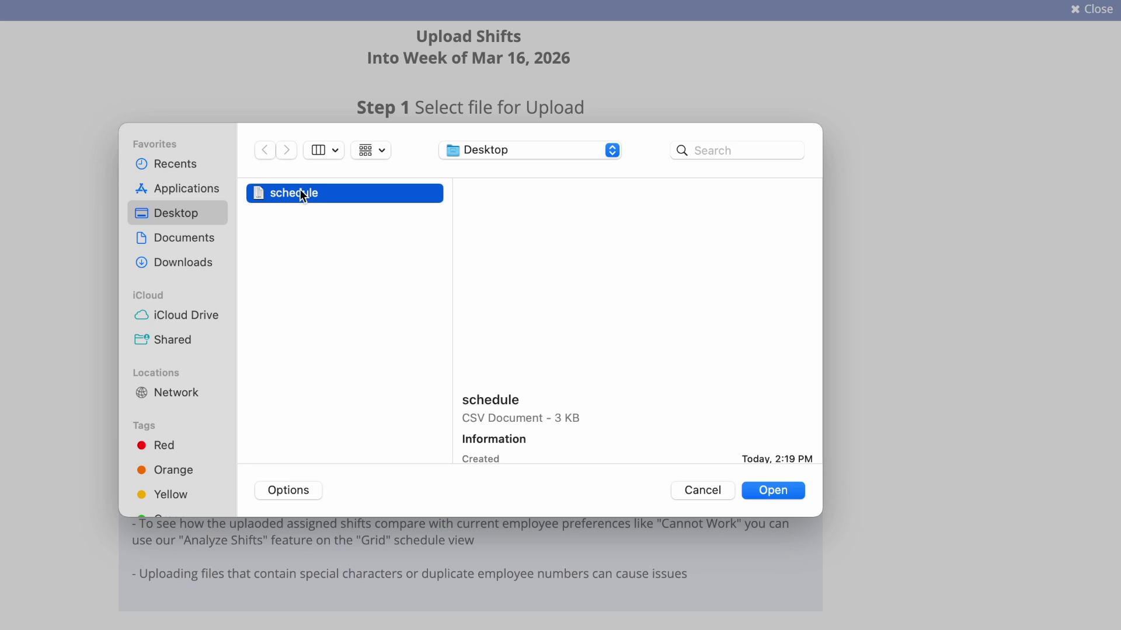
left_click(771, 490)
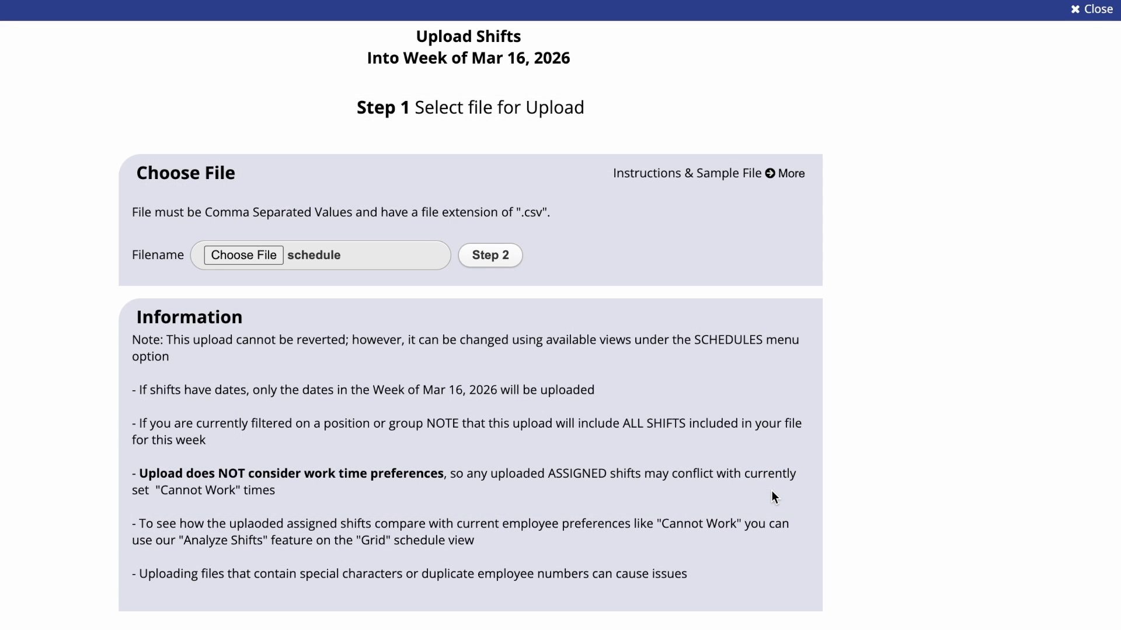
left_click(503, 255)
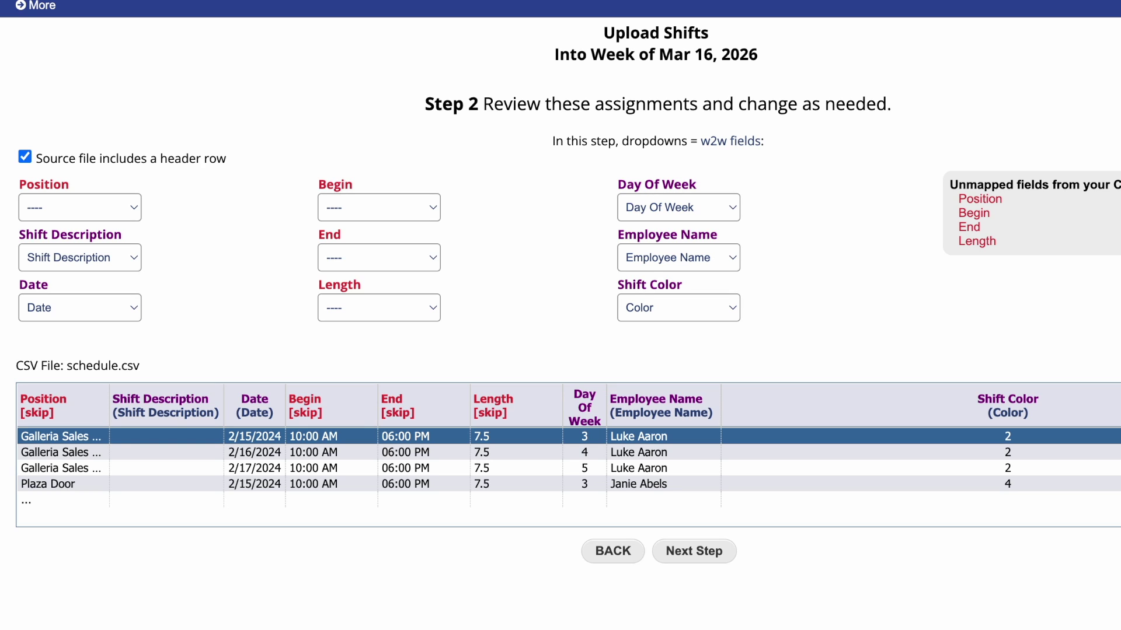
- Set the column dropdowns: Position→Position Name, Begin→Start Time, End→End Time, Length→Duration
left_click(107, 207)
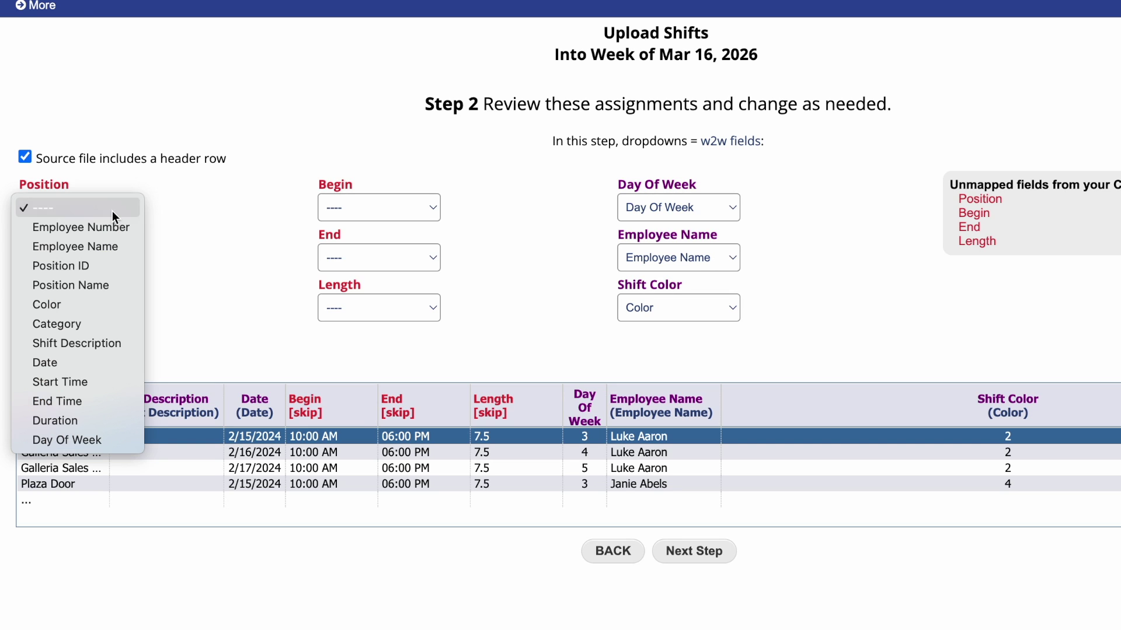
left_click(106, 284)
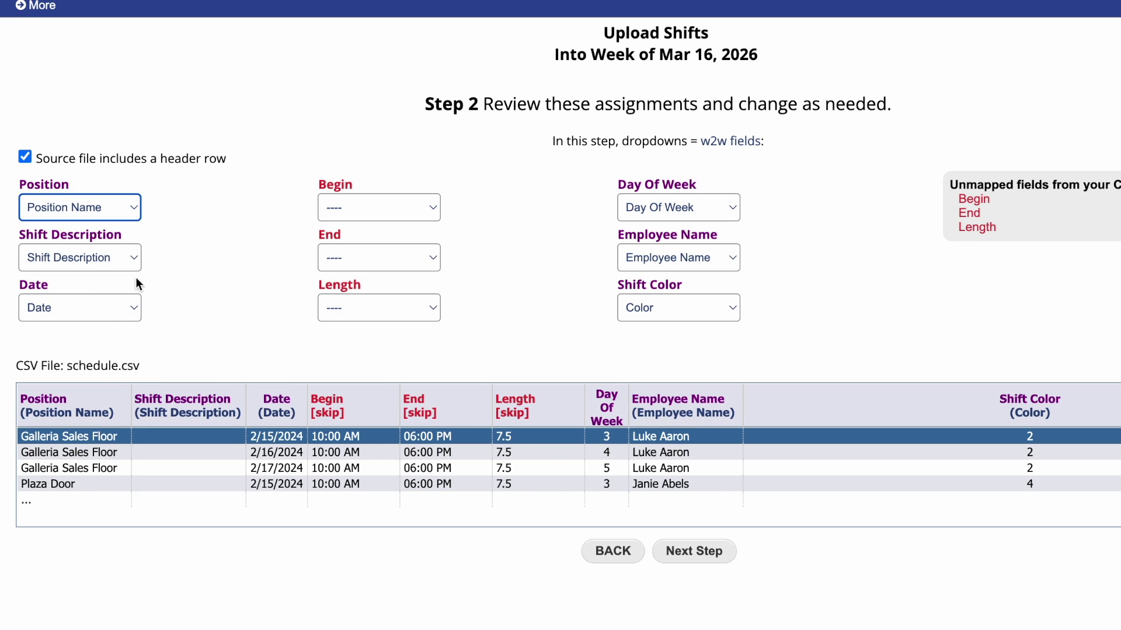
left_click(328, 208)
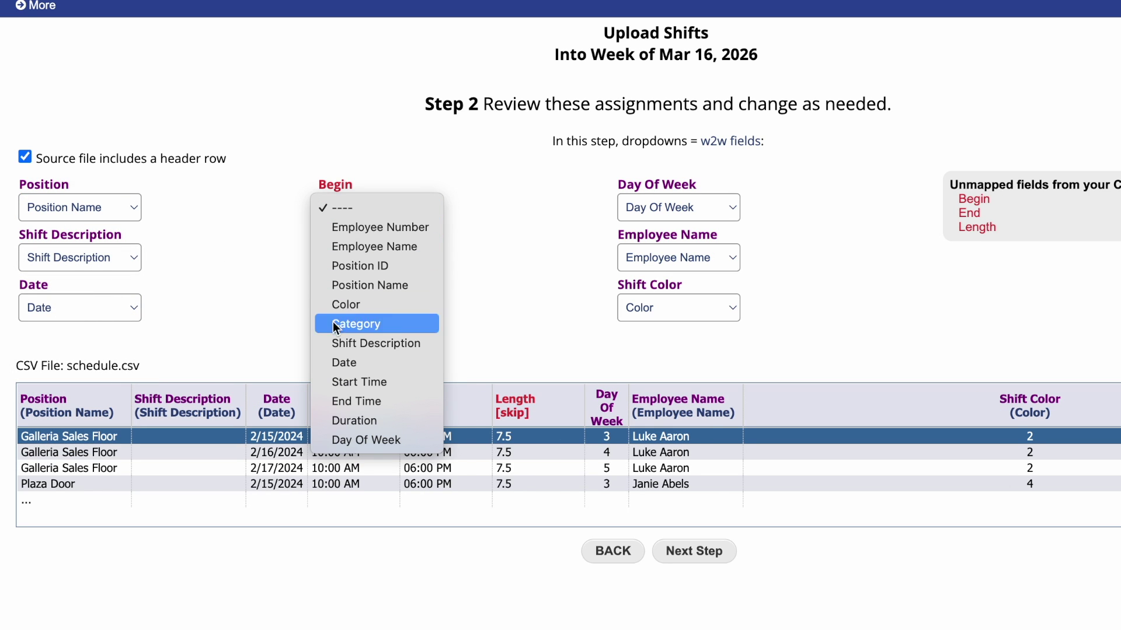
left_click(341, 383)
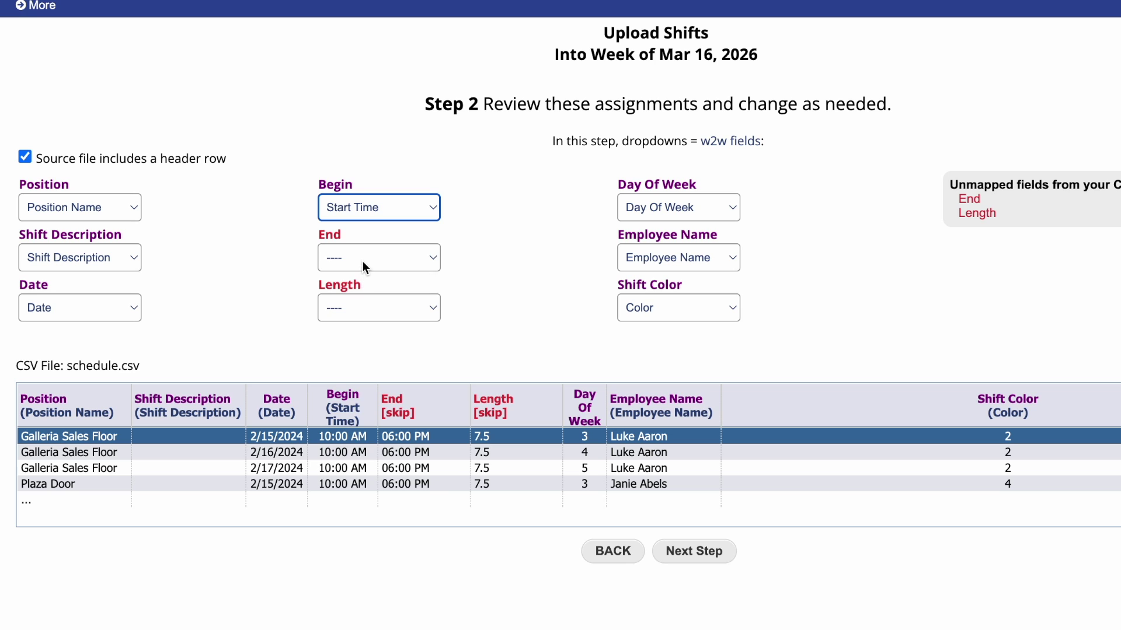
left_click(362, 261)
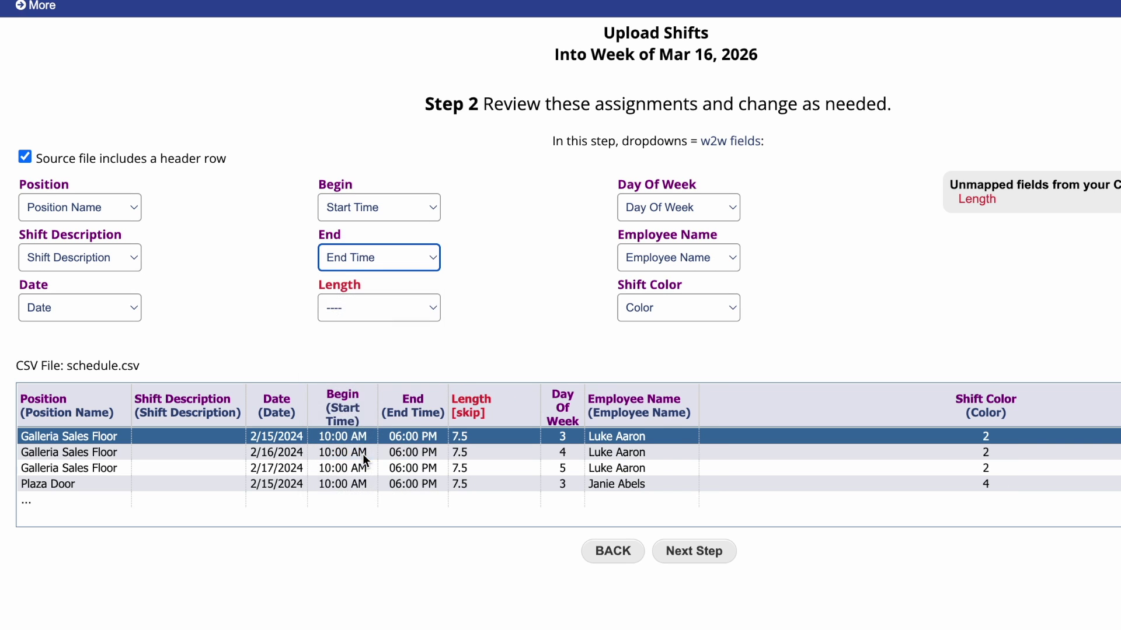
left_click(362, 312)
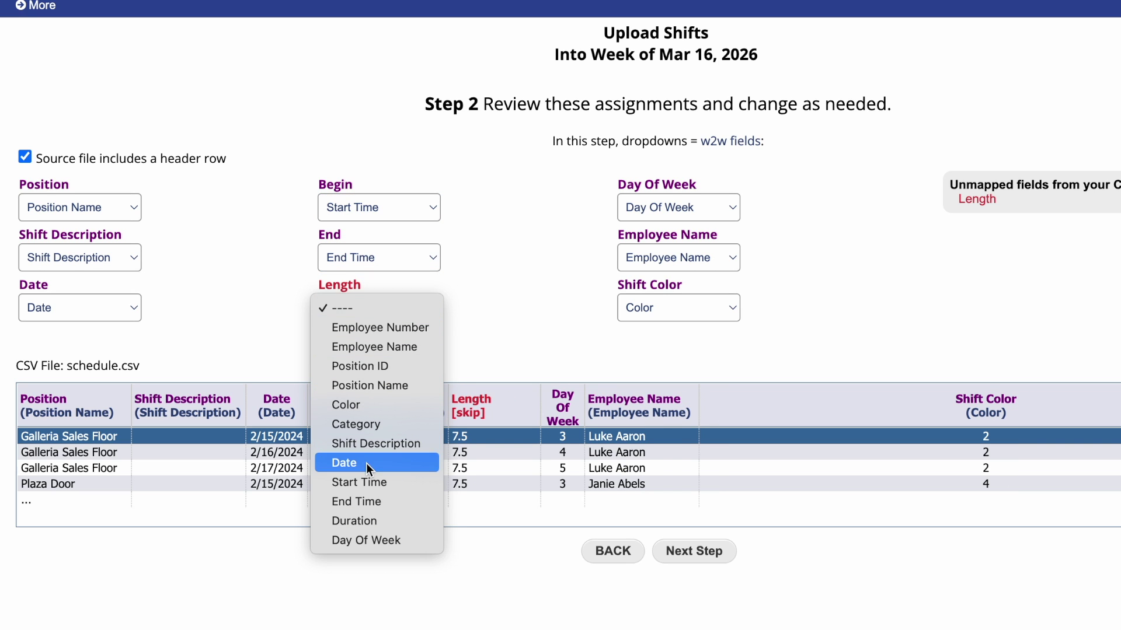
left_click(368, 521)
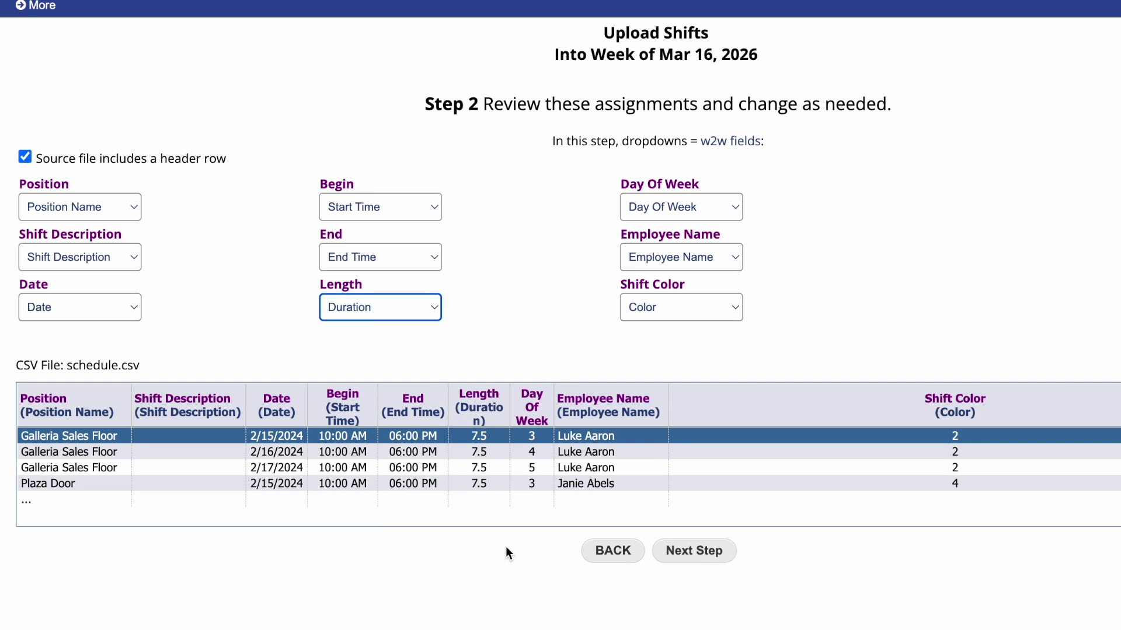
- Confirm the mapping and upload schedule.csv, adding 48 shifts with 5 unassigned, then close the results
left_click(701, 556)
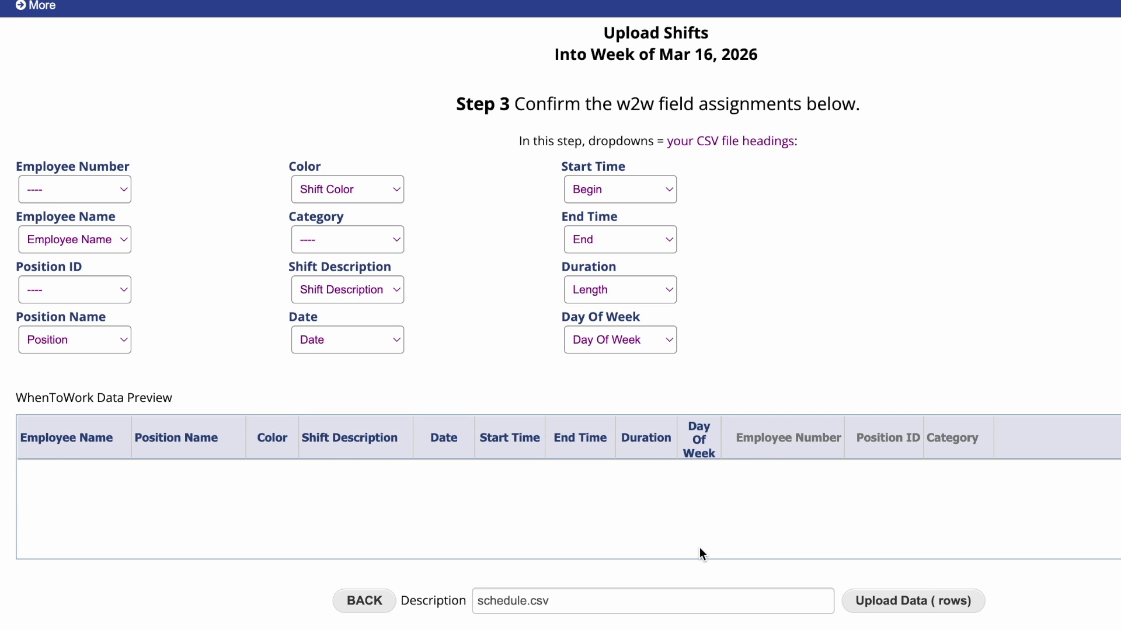
left_click(873, 606)
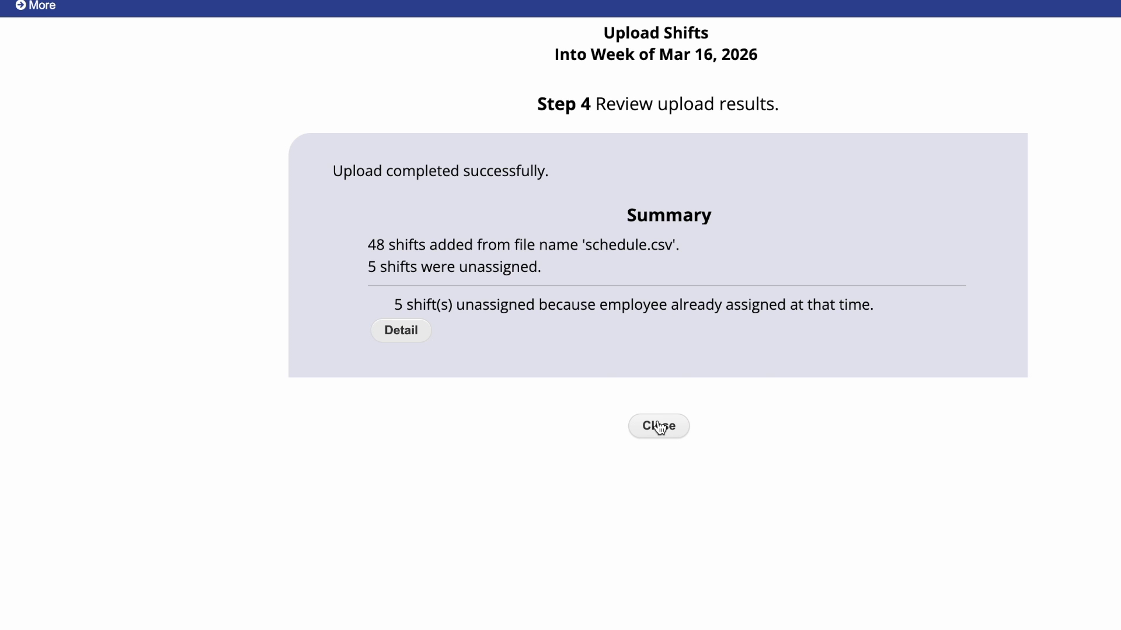
left_click(659, 426)
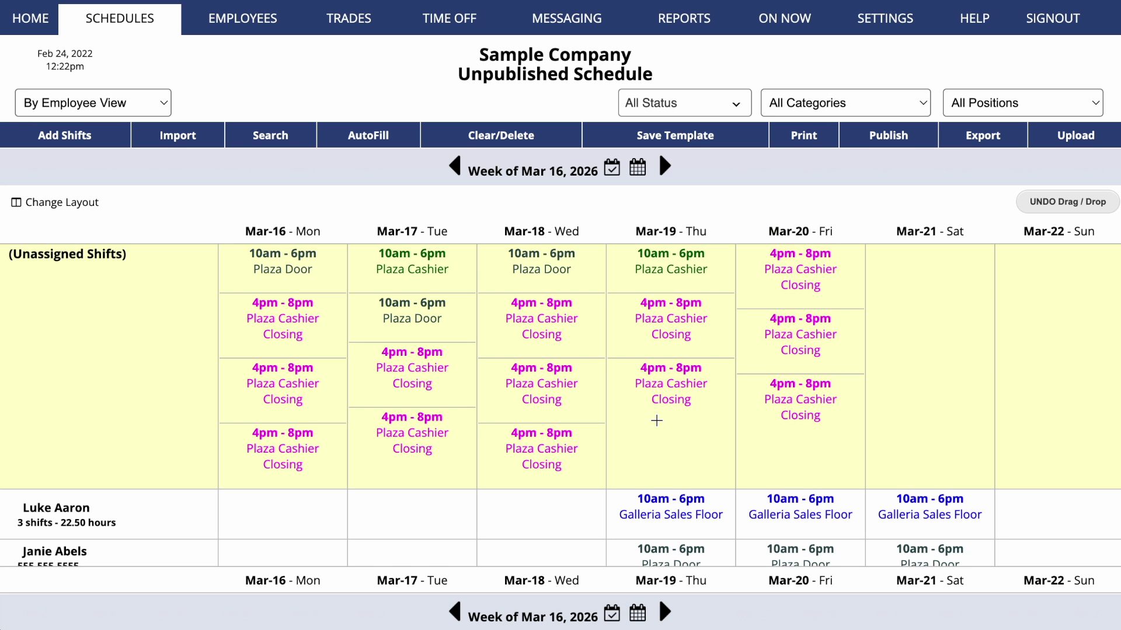
- Scroll through the filled Mar 16 schedule and bring up the AutoFill options
scroll(656, 420, "down", 10)
scroll(656, 420, "down", 10)
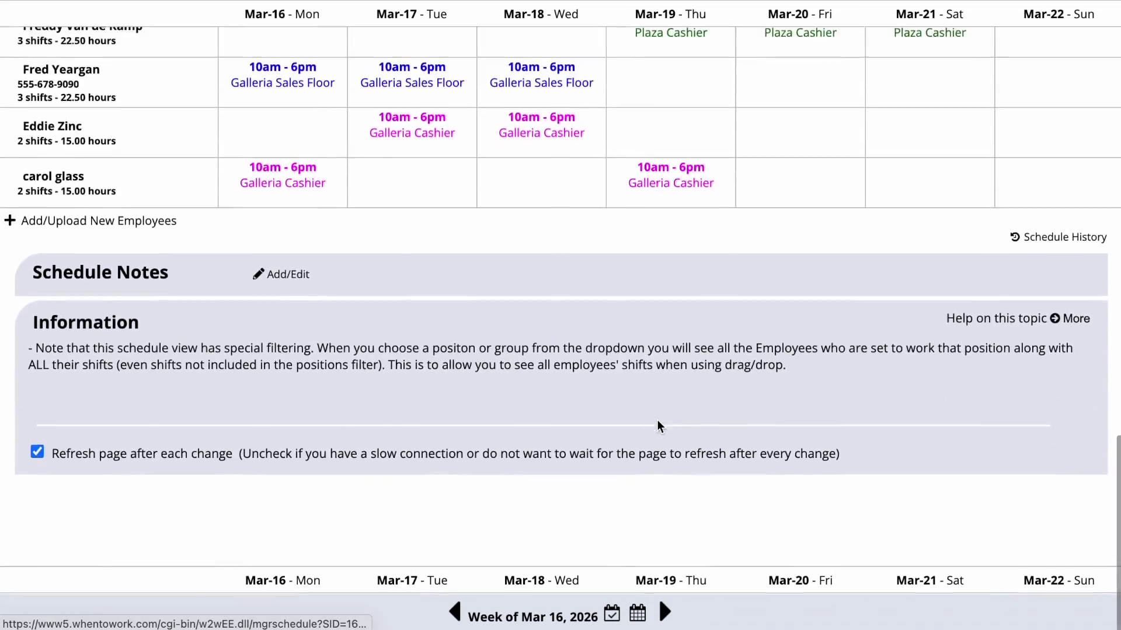
scroll(656, 419, "up", 20)
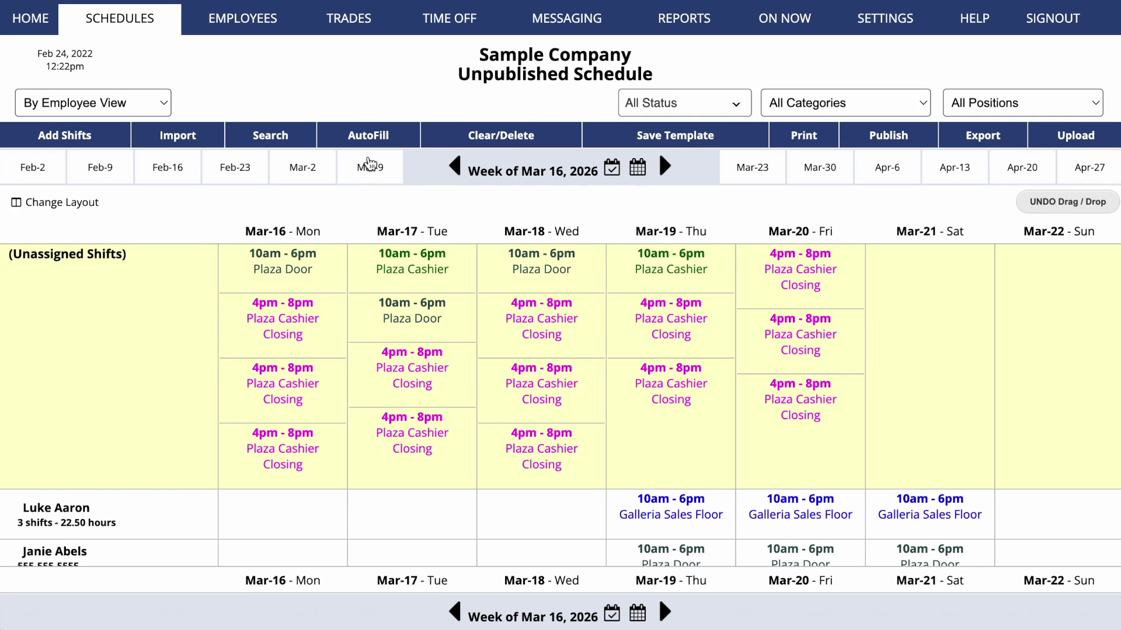
left_click(369, 140)
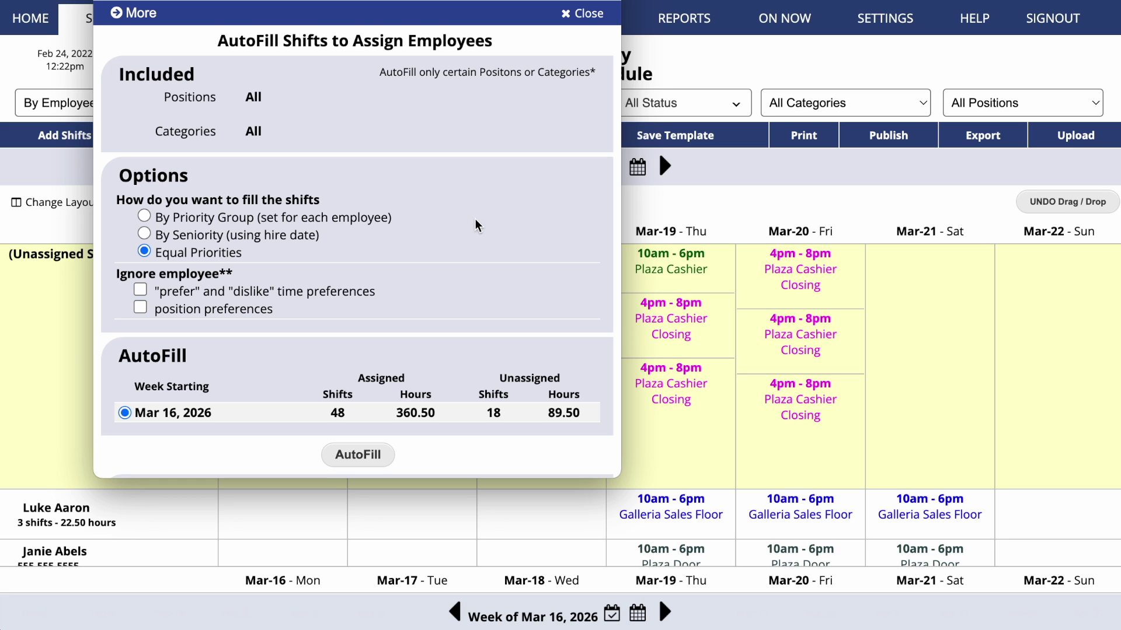
- Run AutoFill with Equal Priorities for the week of Mar 16, 2026
left_click(374, 457)
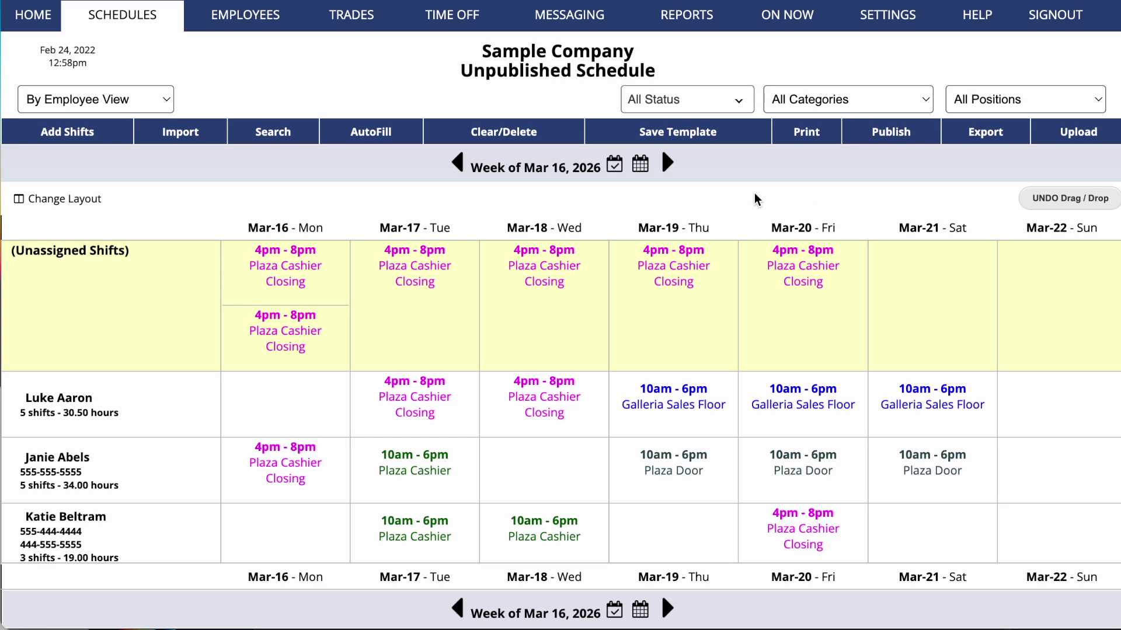
- Save the Mar 16 week as the week template 'primary template', then load the Mar 23, 2026 week
left_click(733, 139)
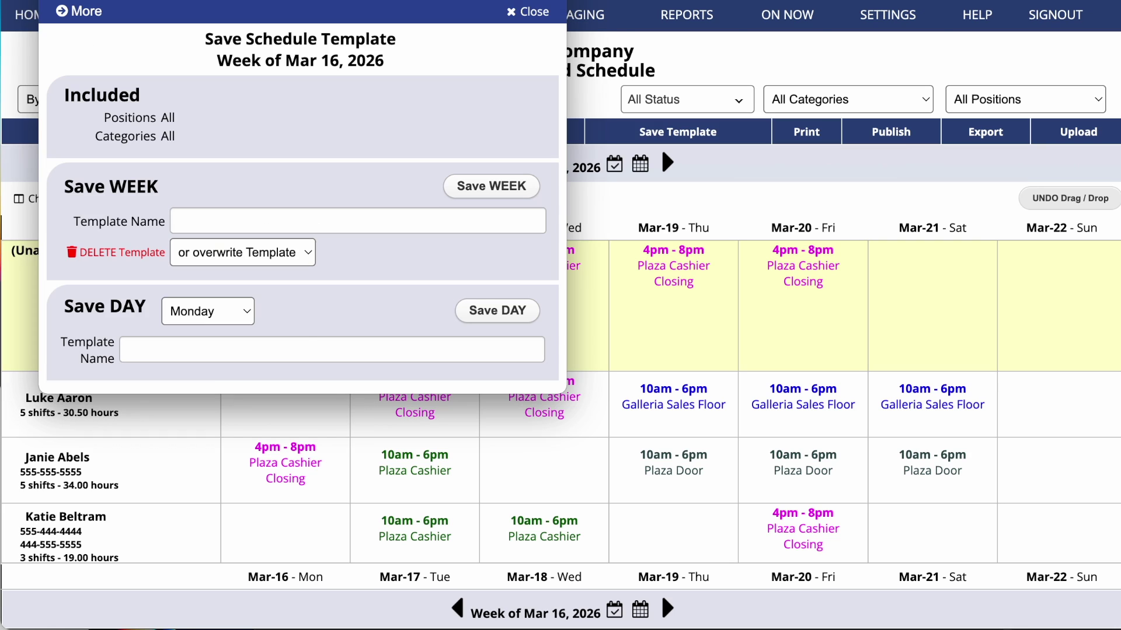
left_click(391, 215)
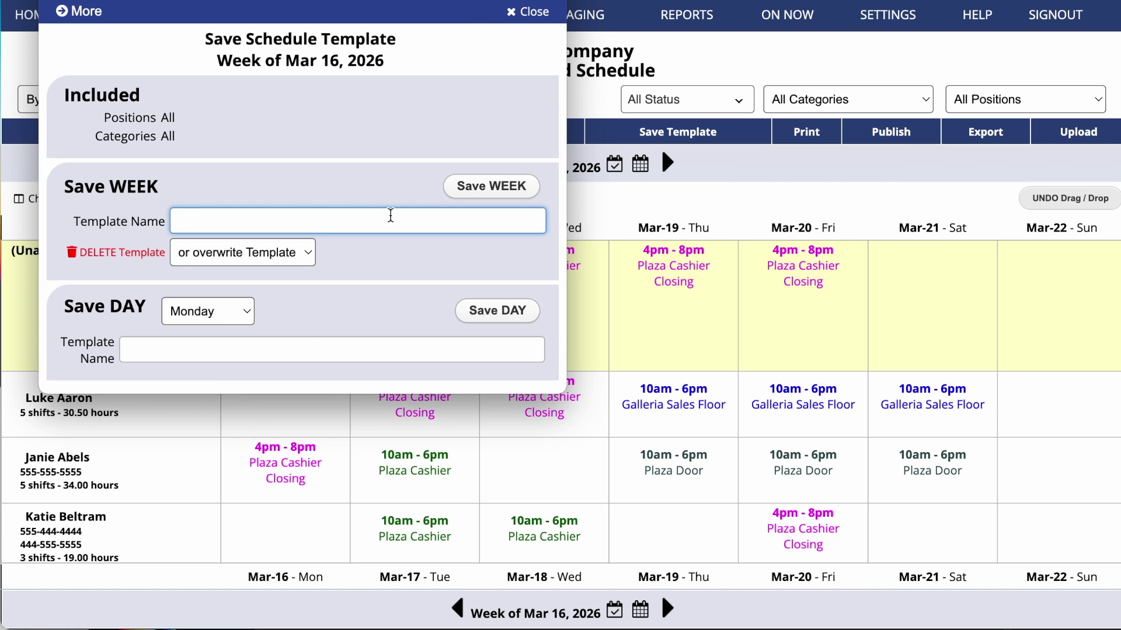
type("primary template")
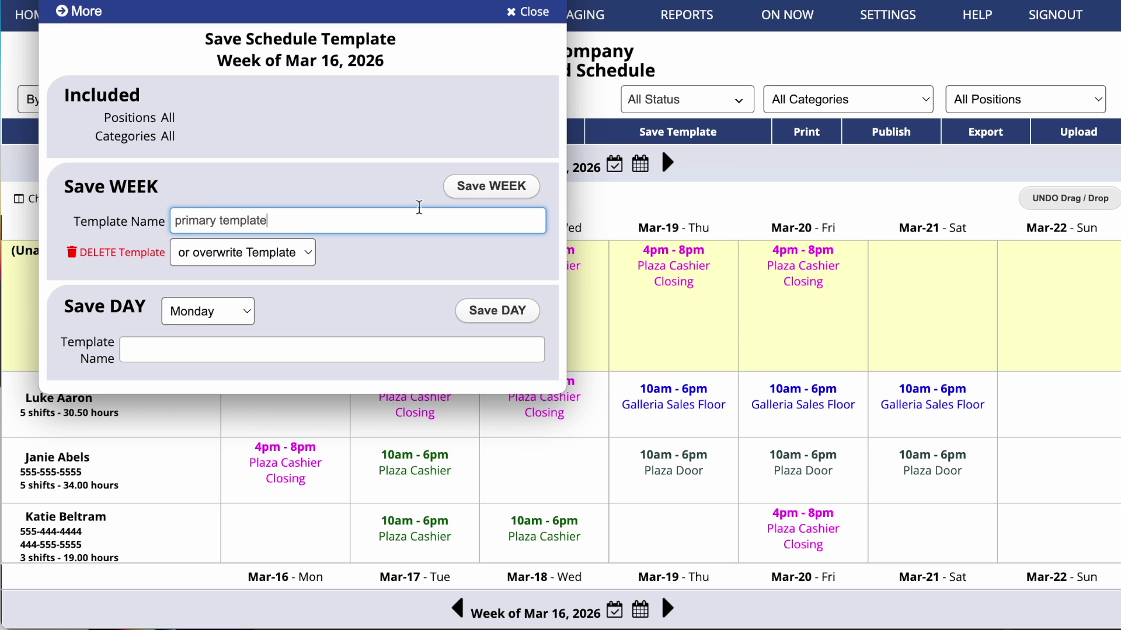
left_click(516, 188)
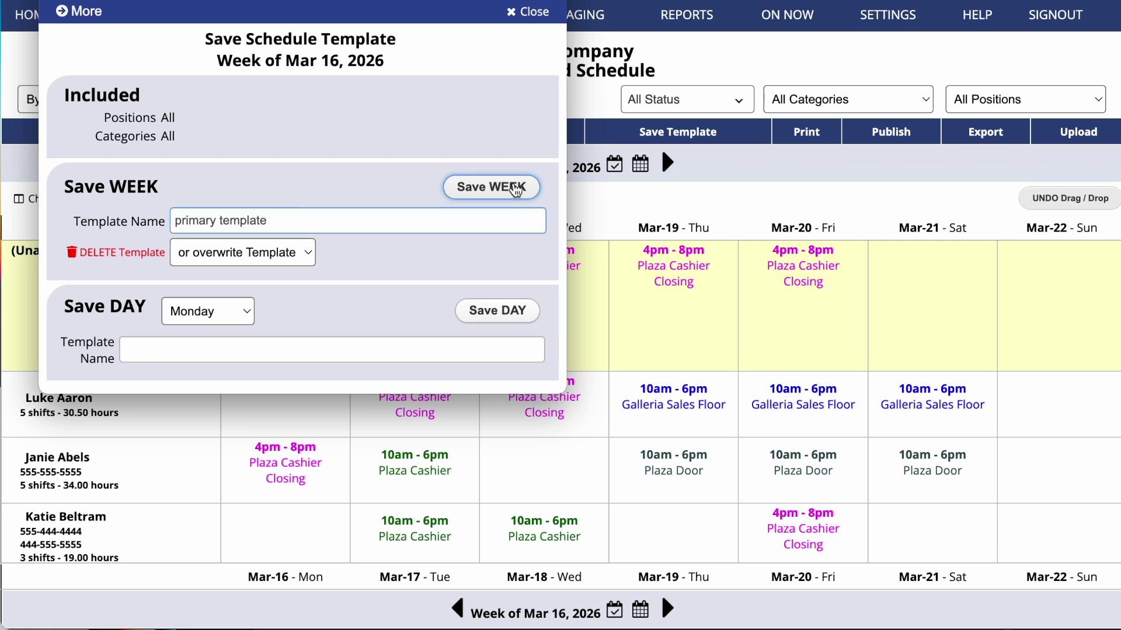
left_click(290, 230)
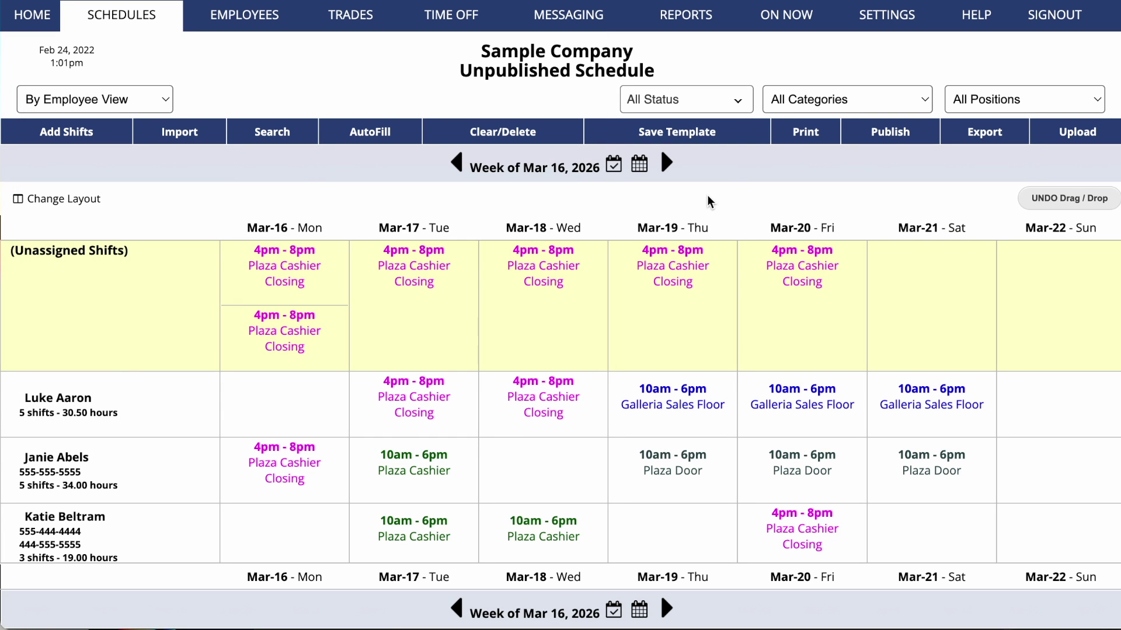
mouse_move(668, 168)
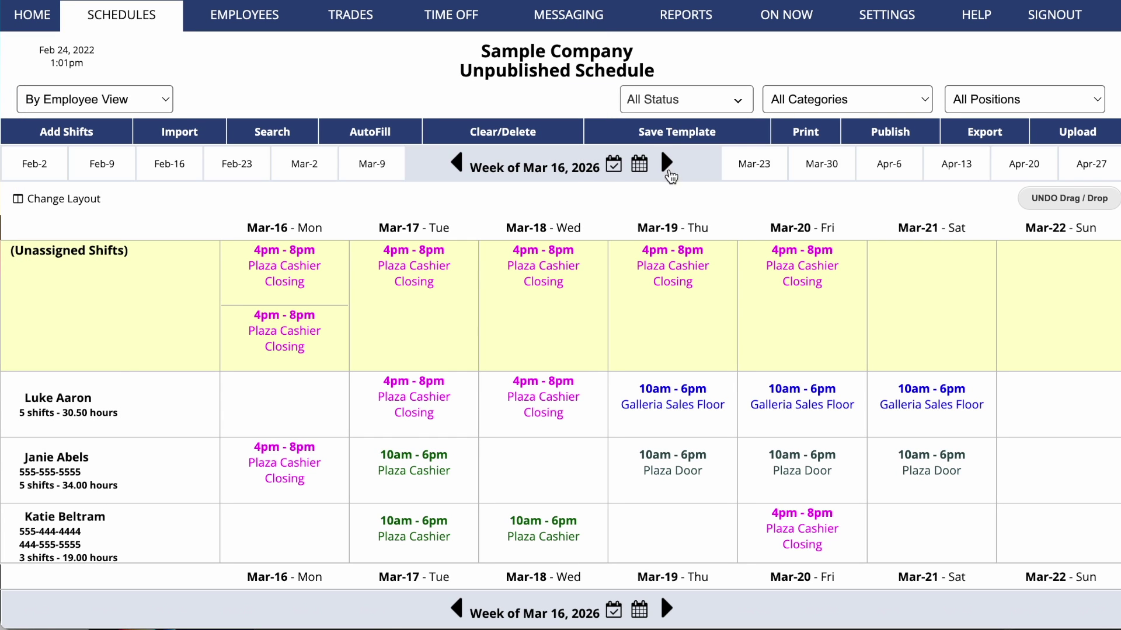
left_click(755, 166)
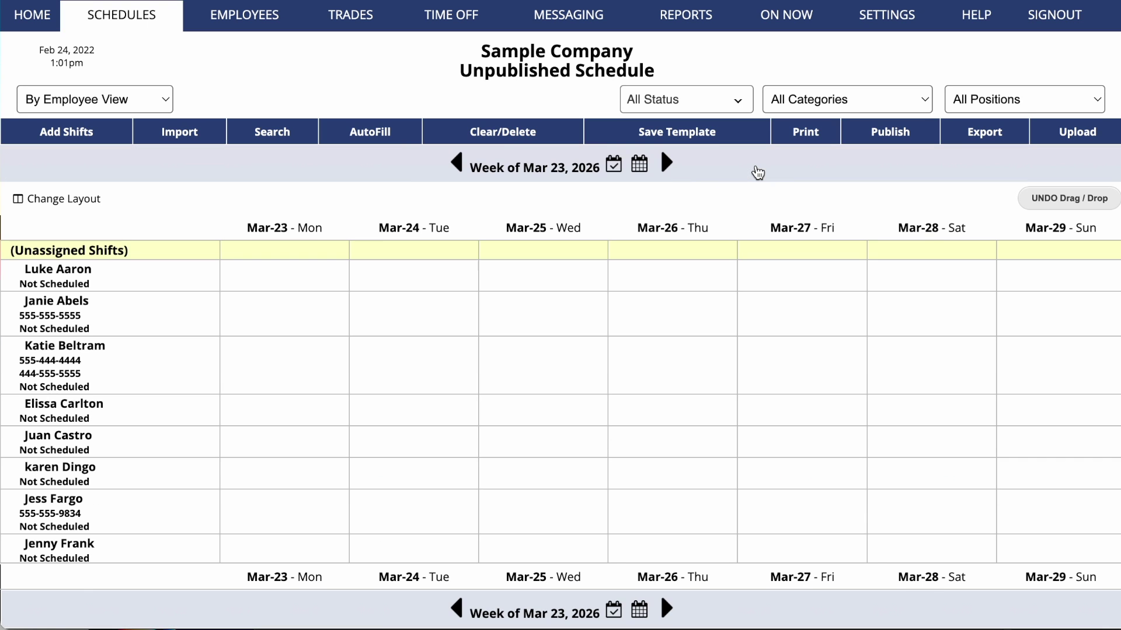
- Import 'primary template' into the Mar 23 week, adding all 66 shifts as unassigned
left_click(205, 133)
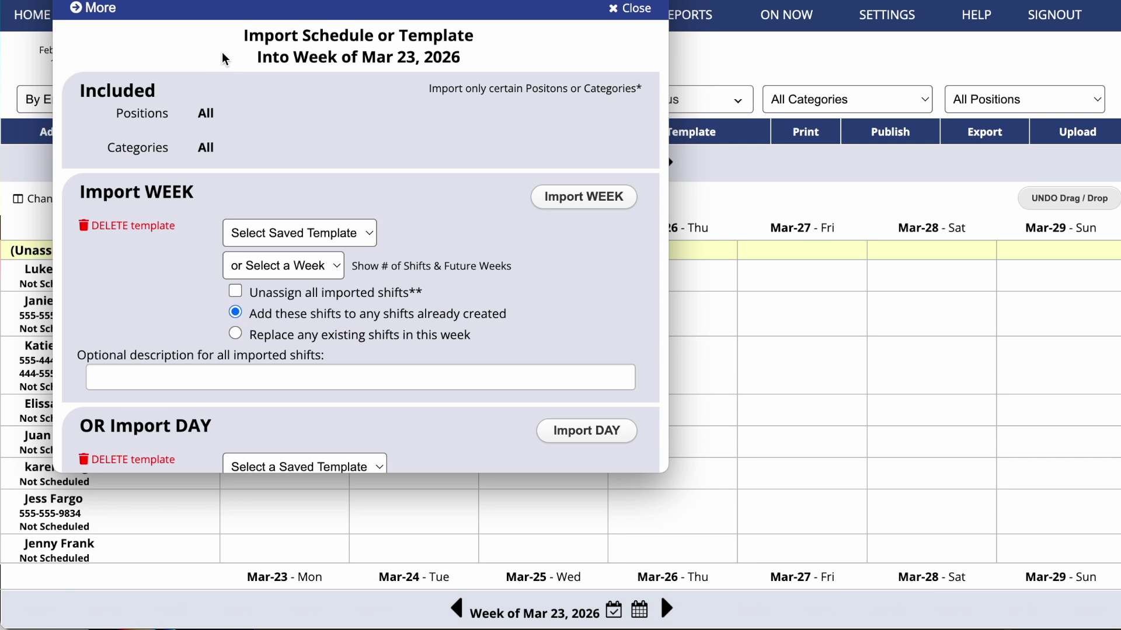
left_click(352, 234)
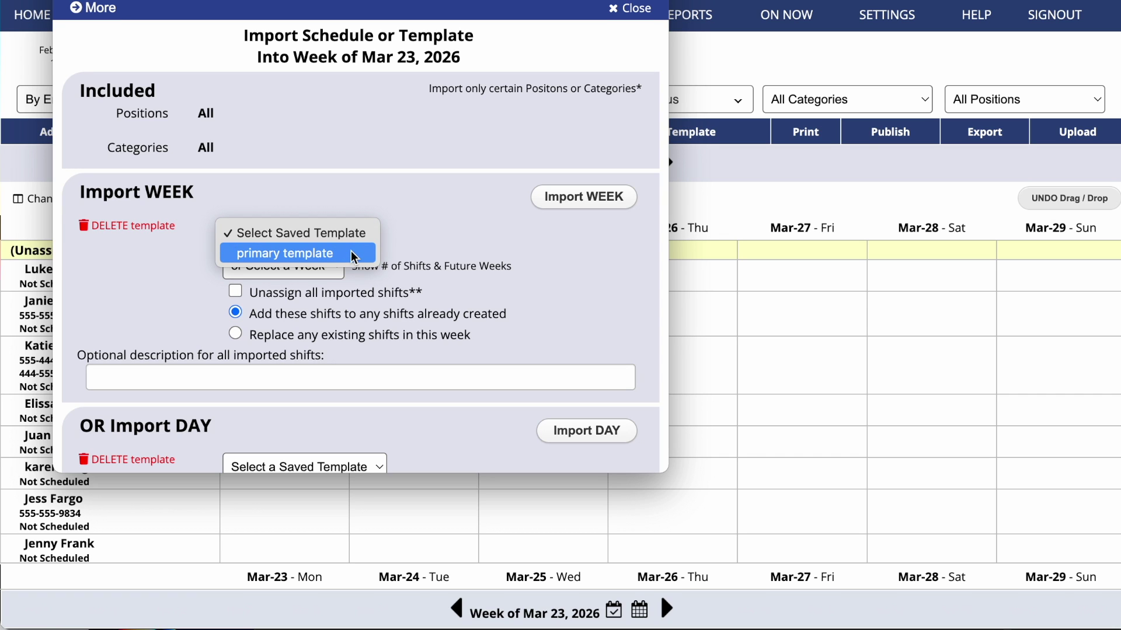
left_click(354, 255)
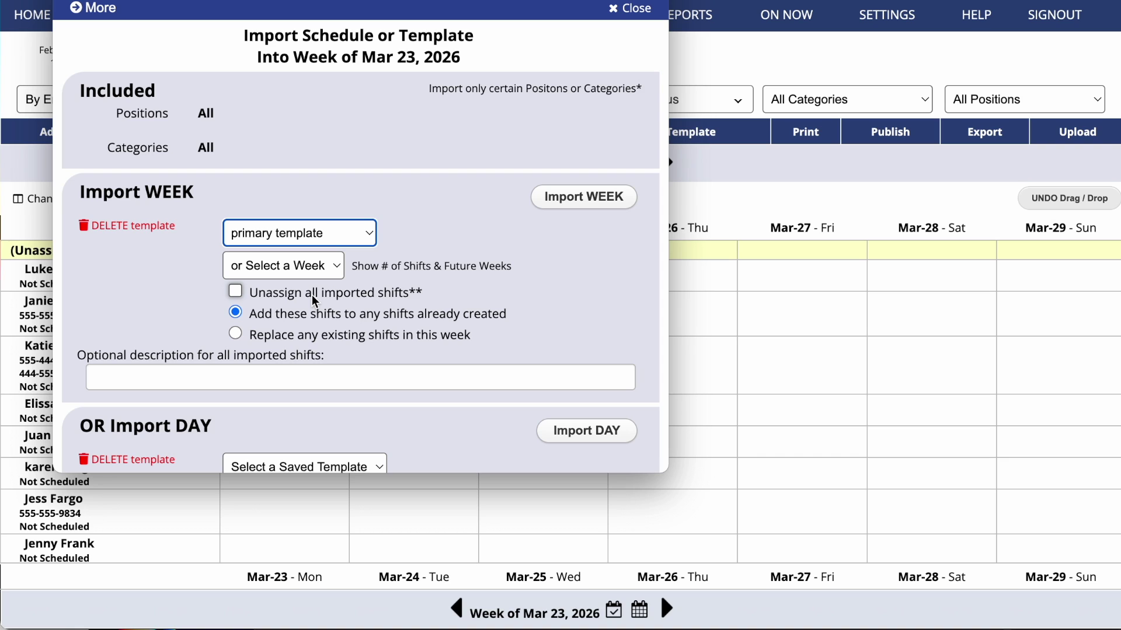
left_click(236, 291)
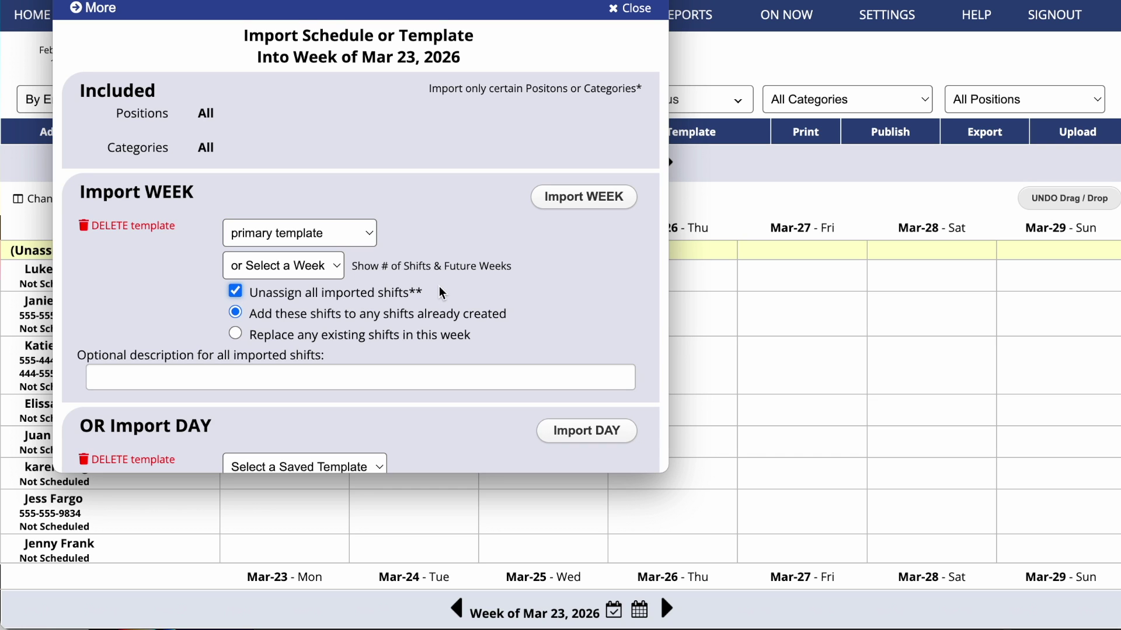
left_click(553, 203)
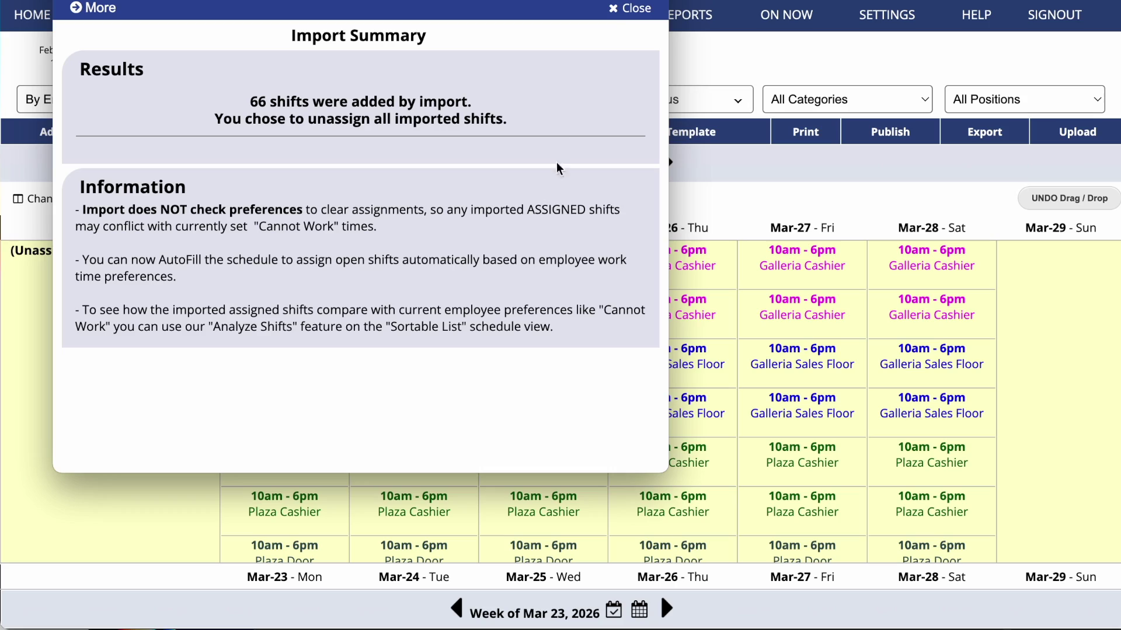
left_click(617, 14)
scroll(1024, 337, "down", 4)
scroll(1023, 337, "down", 6)
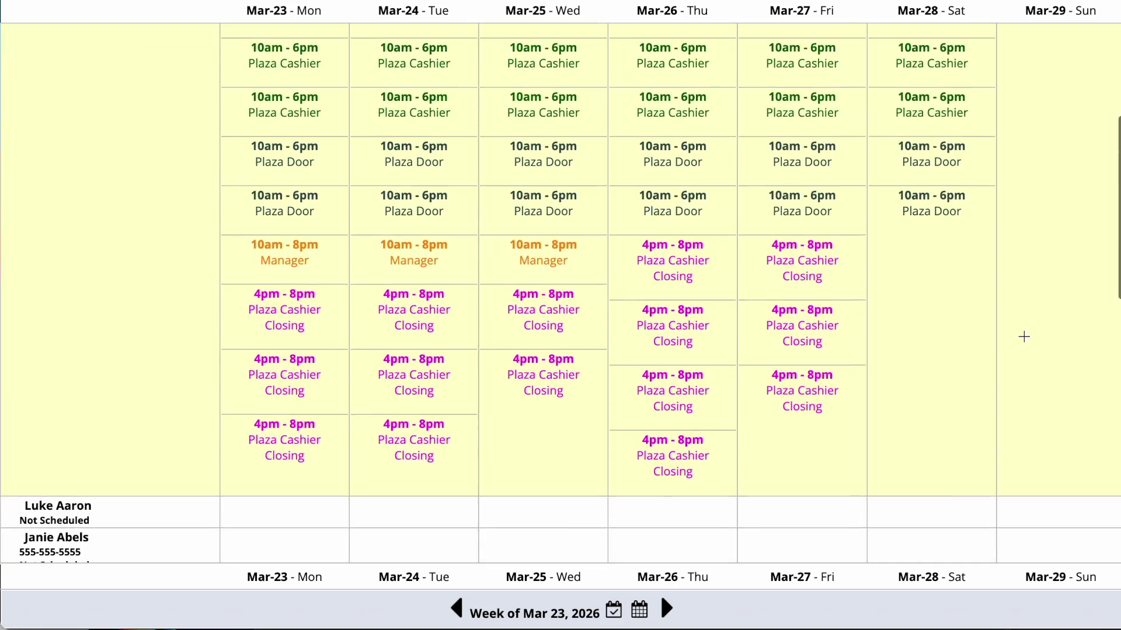
scroll(1024, 337, "up", 4)
scroll(1024, 337, "up", 7)
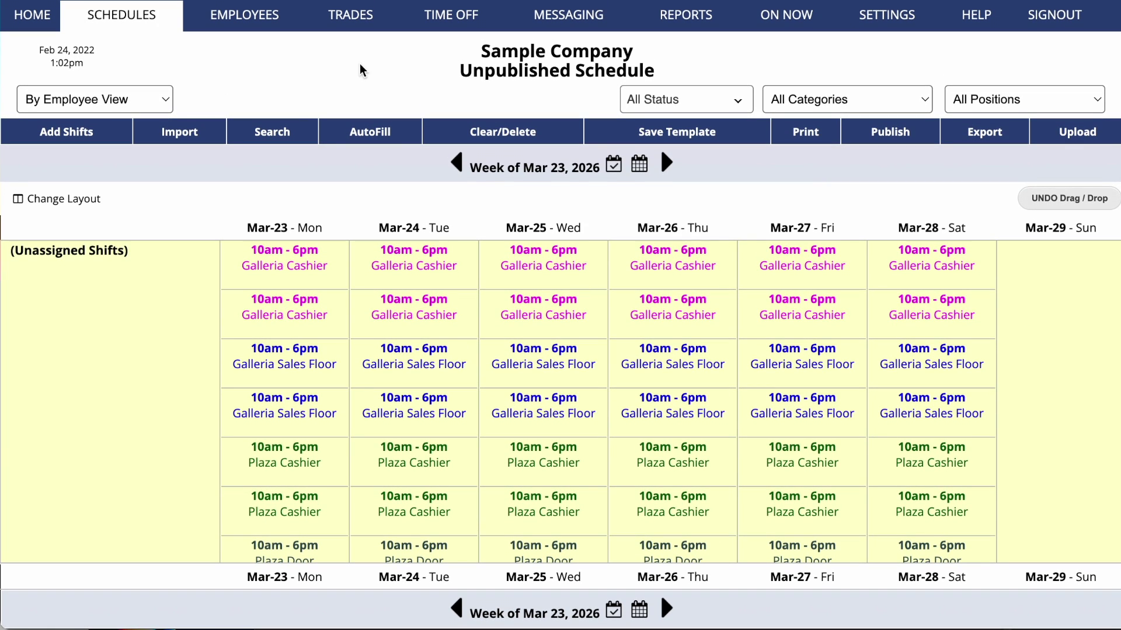
- Run AutoFill on the Mar 23 week to assign employees to its open shifts
left_click(369, 134)
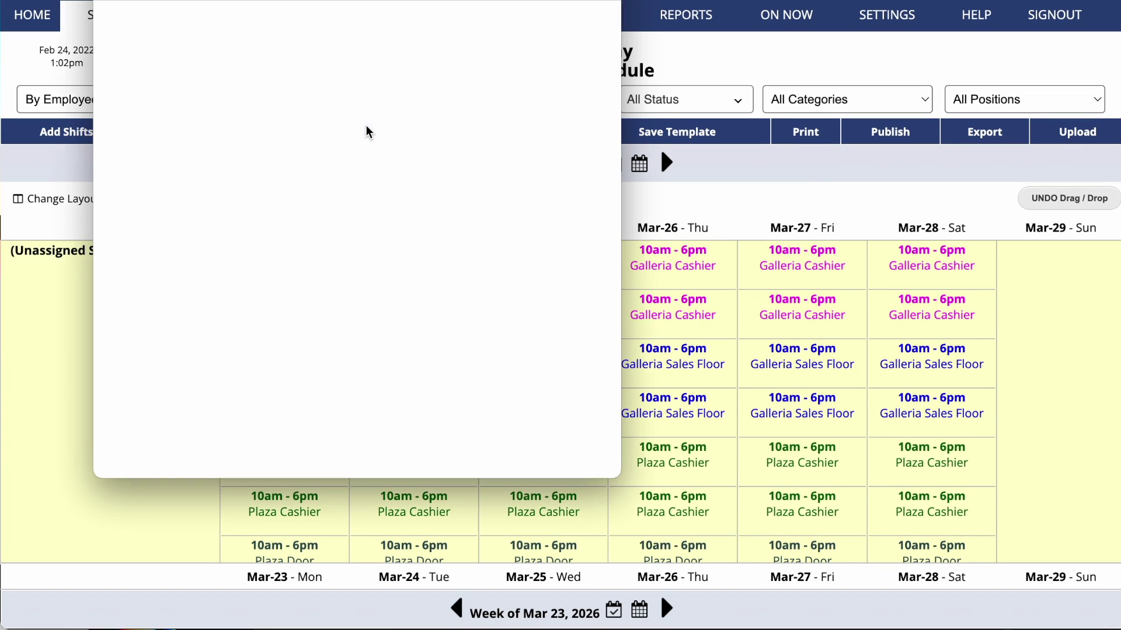
left_click(376, 462)
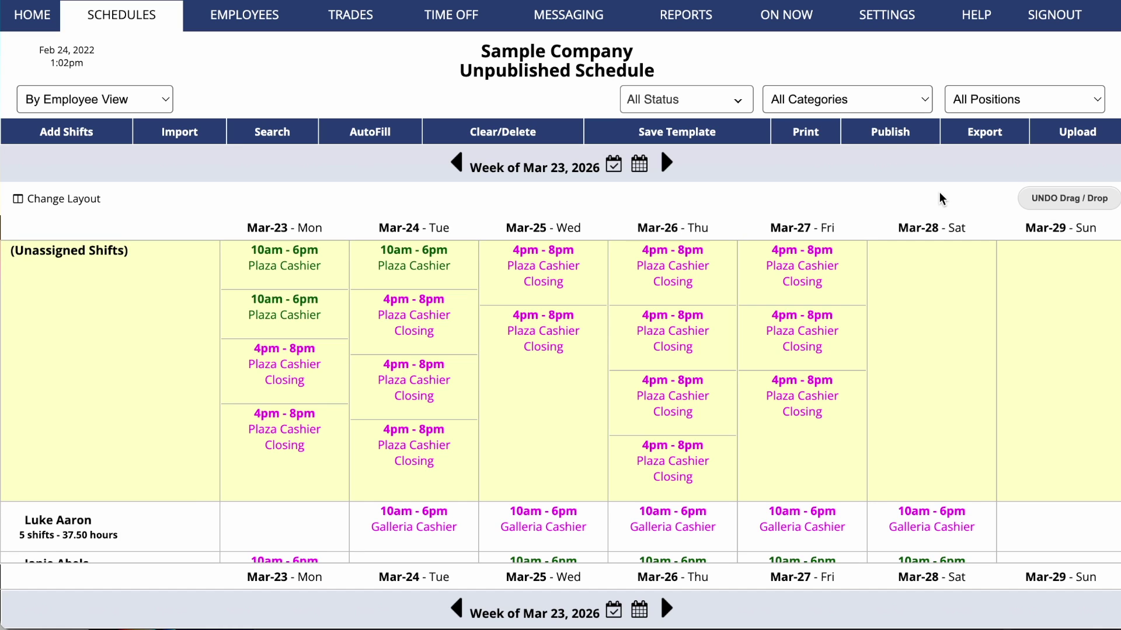
- Publish only the Galleria Cashier and Galleria Sales Floor positions for the Mar 23 week
left_click(903, 143)
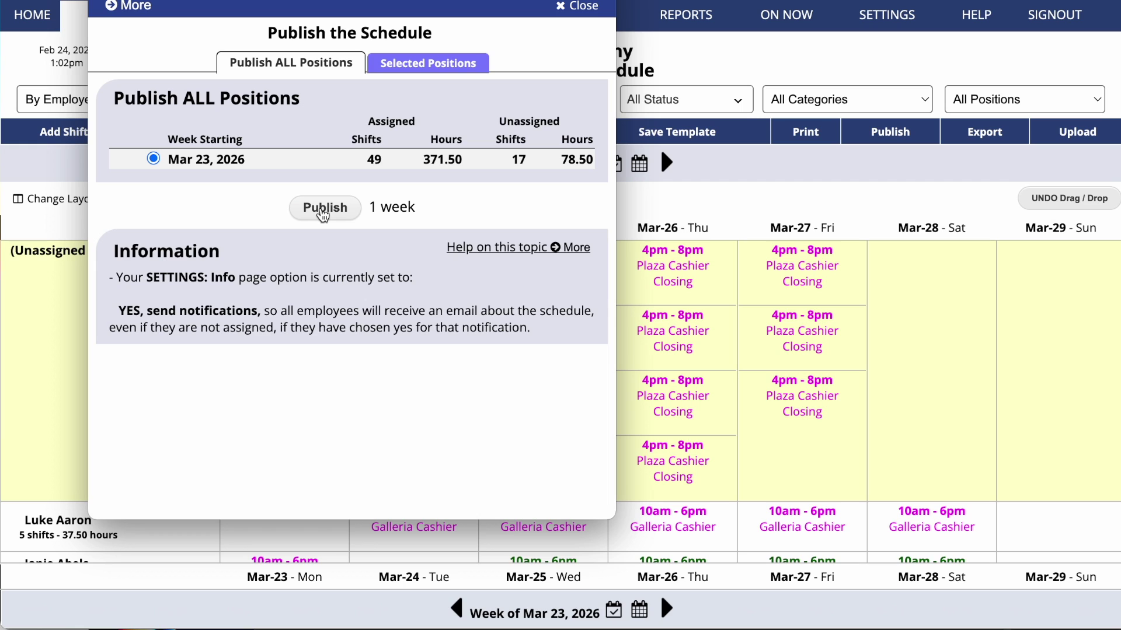
left_click(429, 64)
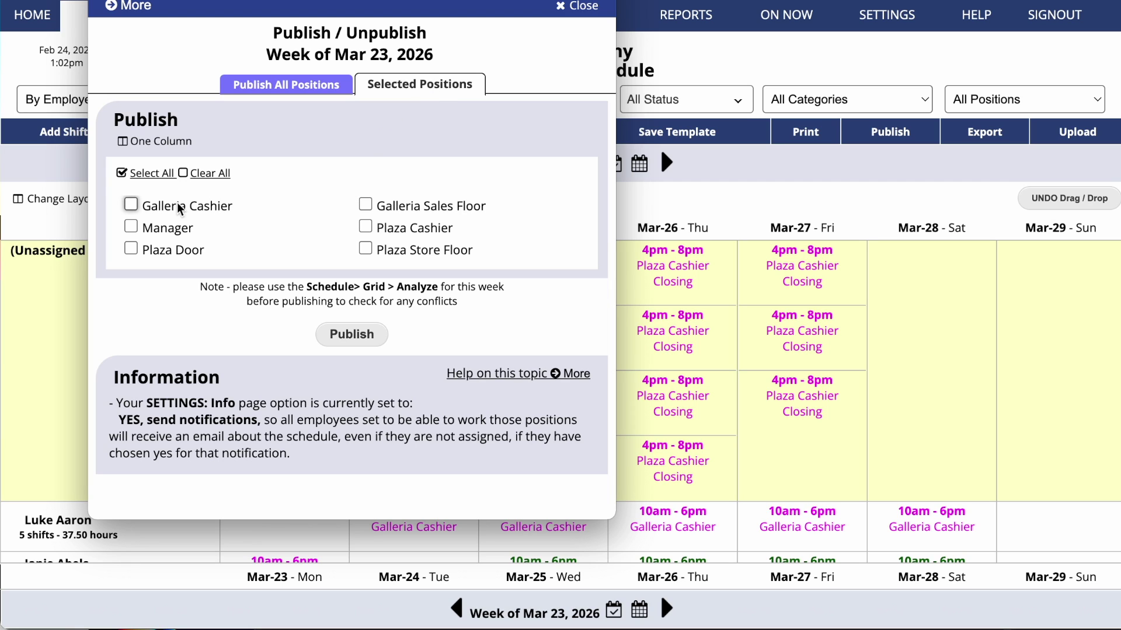
left_click(365, 205)
left_click(373, 338)
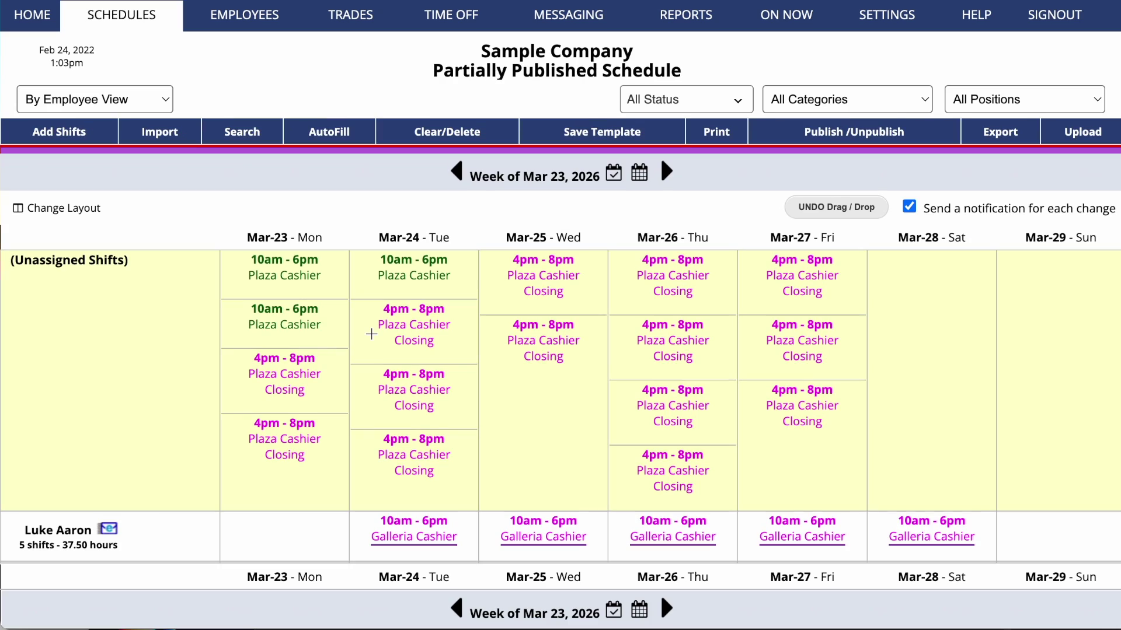
scroll(372, 334, "down", 6)
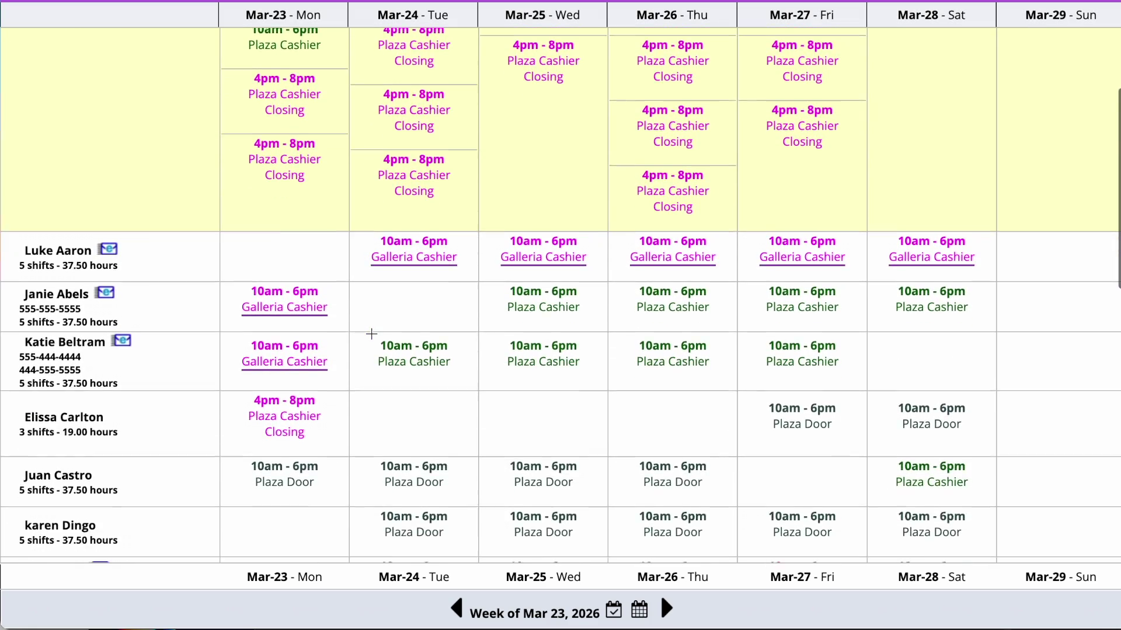
scroll(371, 334, "down", 5)
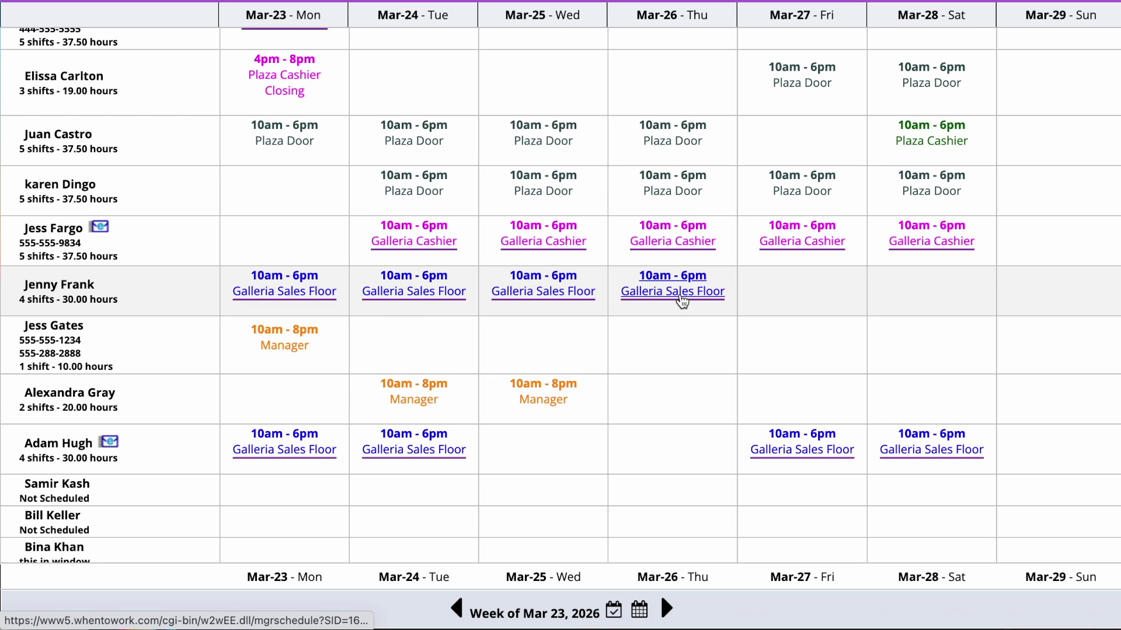
scroll(682, 299, "up", 10)
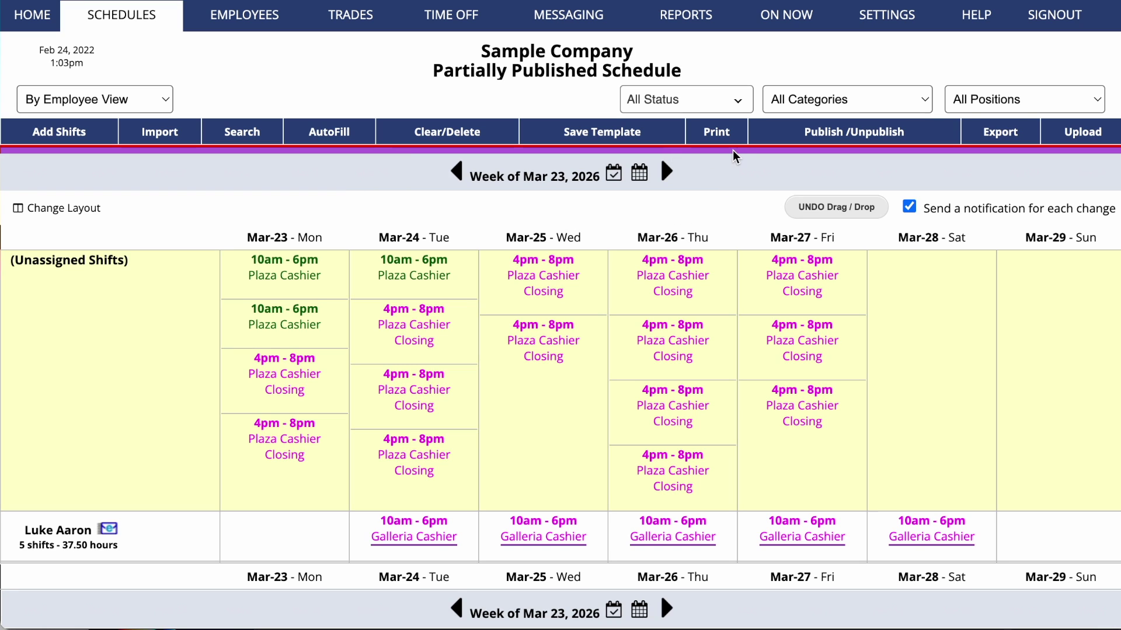
mouse_move(733, 151)
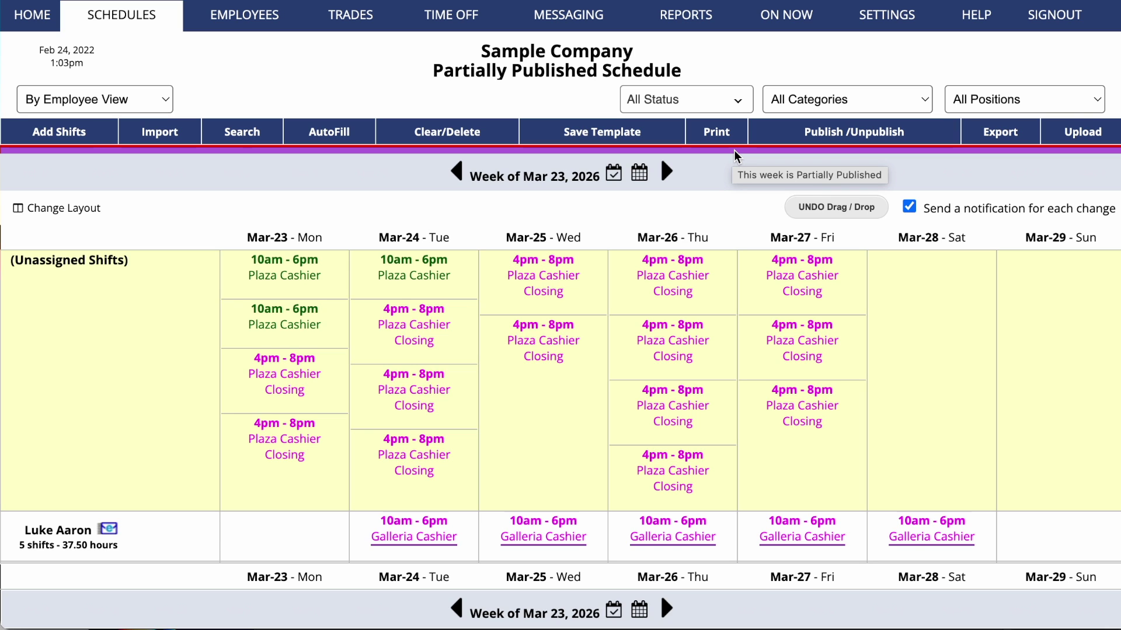
left_click(844, 132)
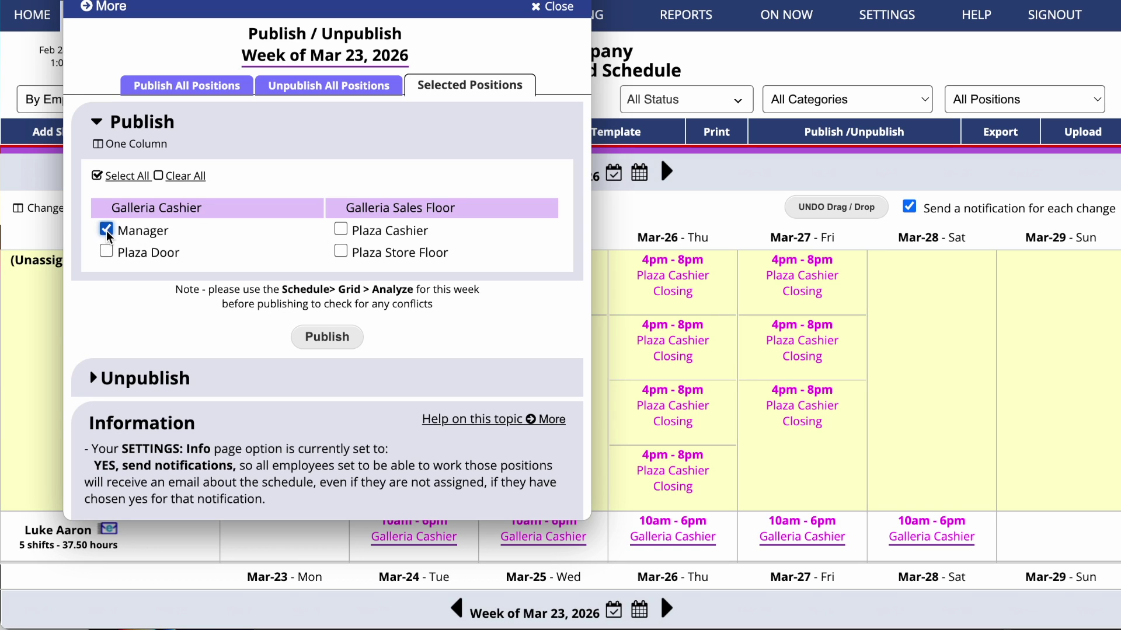
- Publish all positions so the Mar 23 week becomes a fully published schedule
left_click(160, 86)
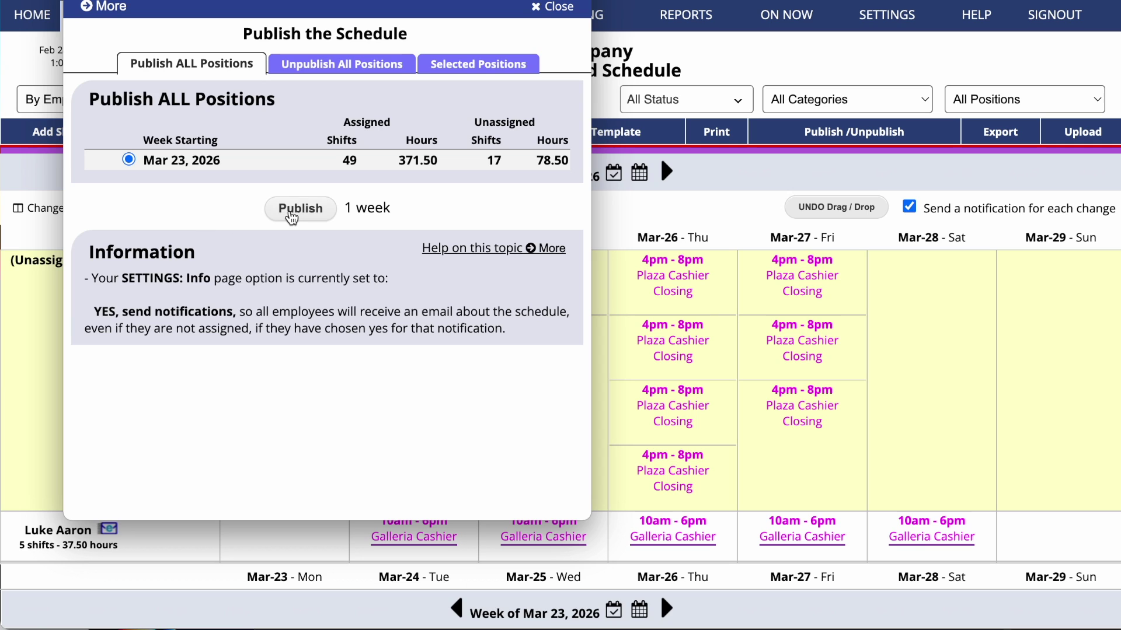
left_click(292, 217)
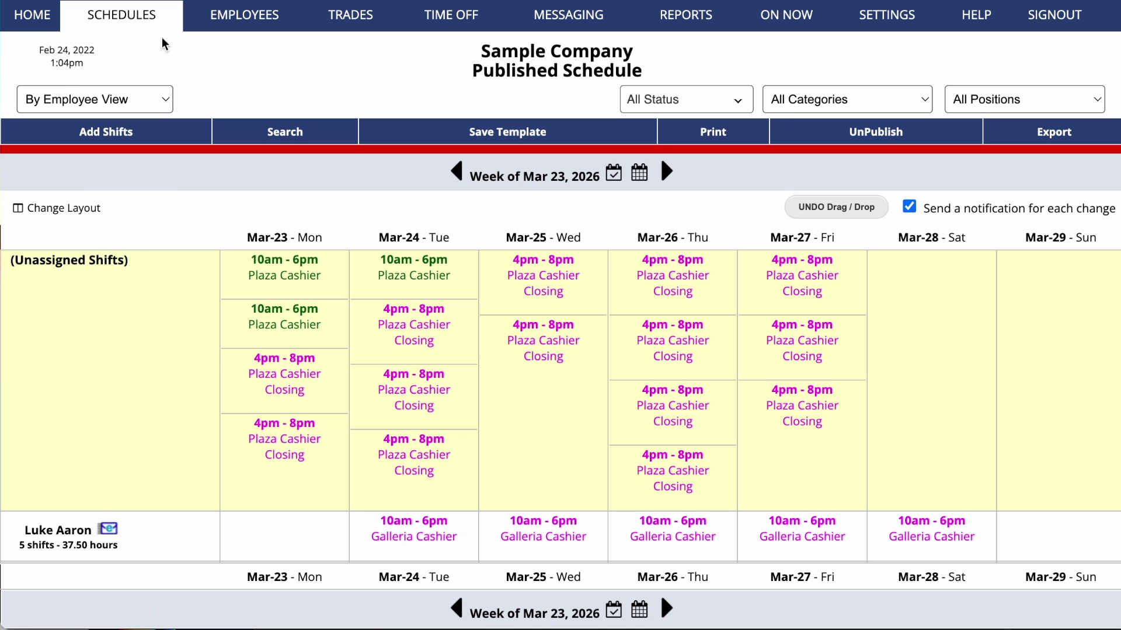
- View 'primary template' in the Template Editor, showing 60 assigned shifts (426.00 hours) and 6 unassigned
mouse_move(147, 28)
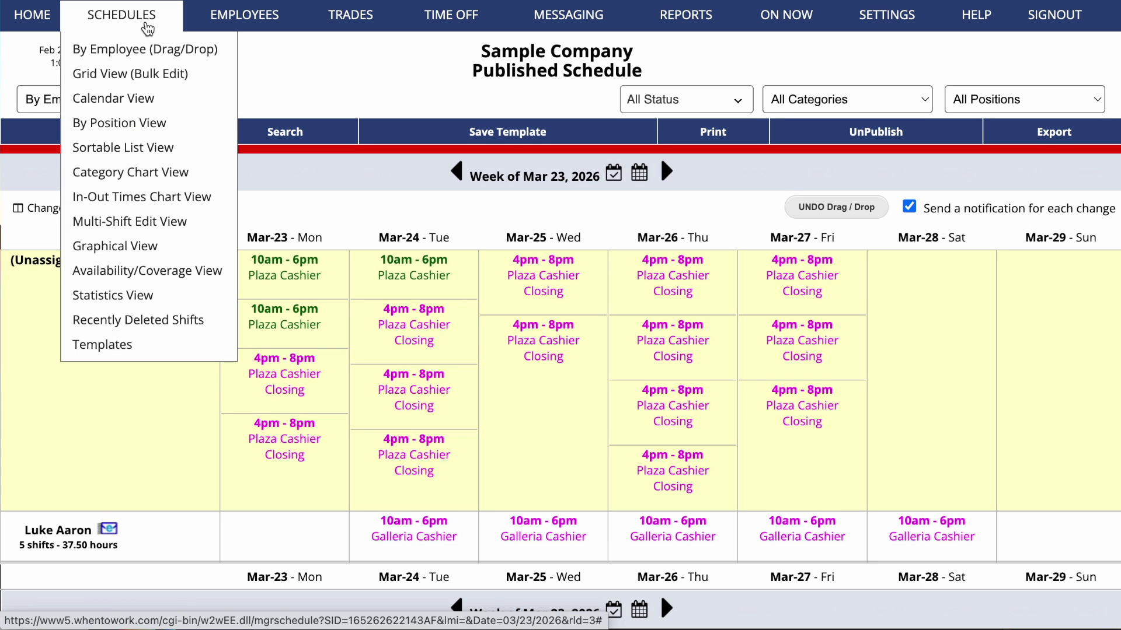
mouse_move(156, 233)
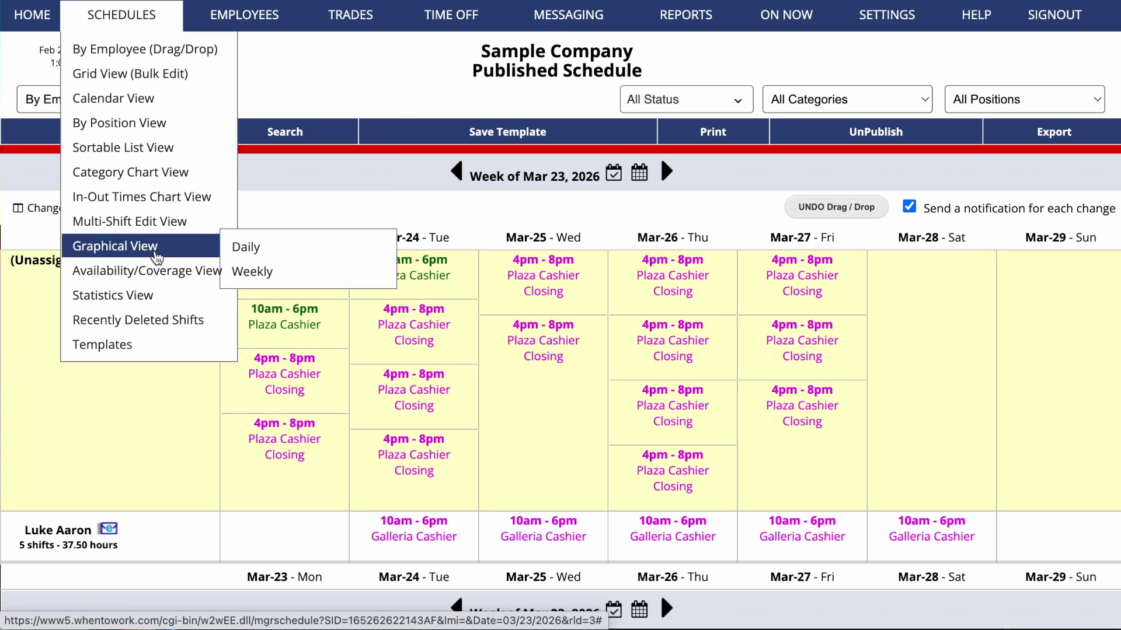
left_click(156, 346)
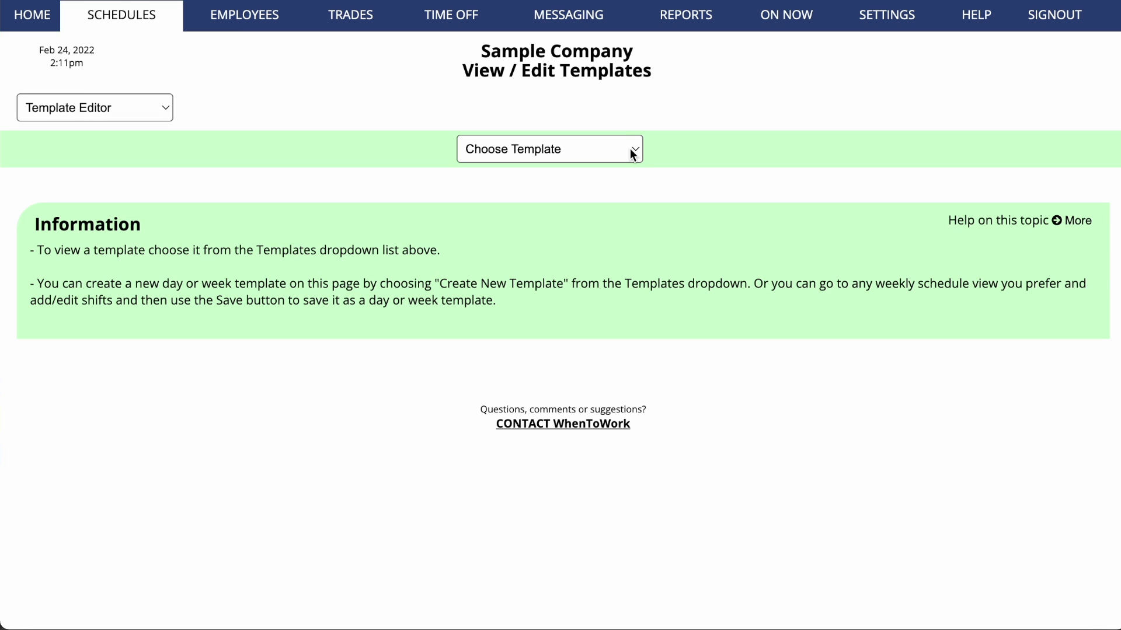
left_click(629, 149)
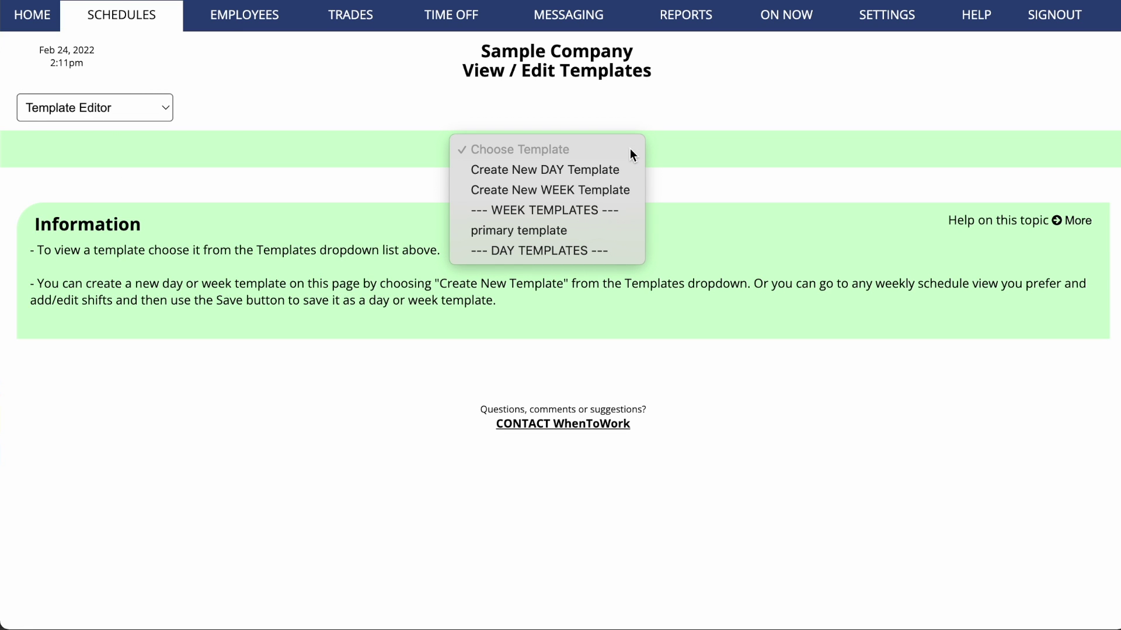
left_click(626, 230)
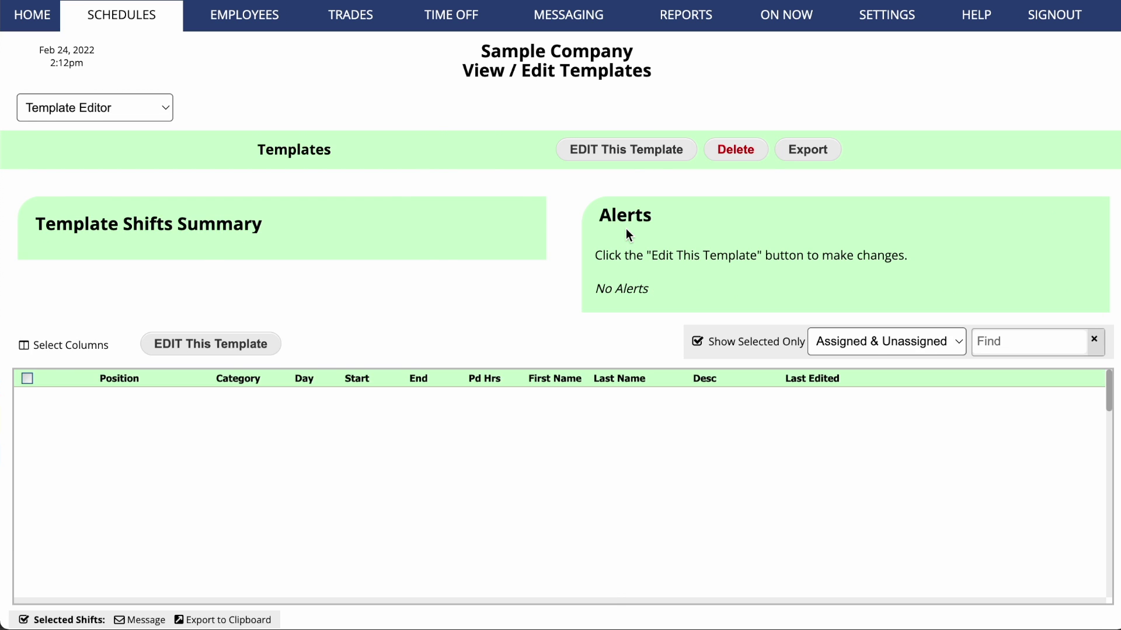
scroll(591, 380, "down", 5)
scroll(591, 380, "up", 5)
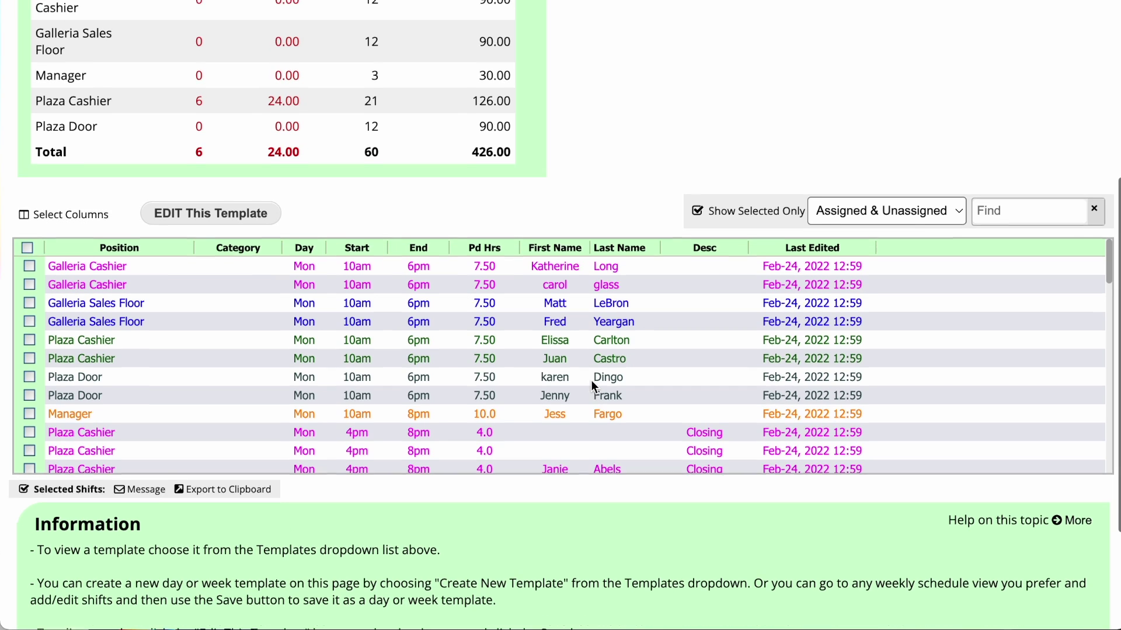
scroll(591, 380, "up", 2)
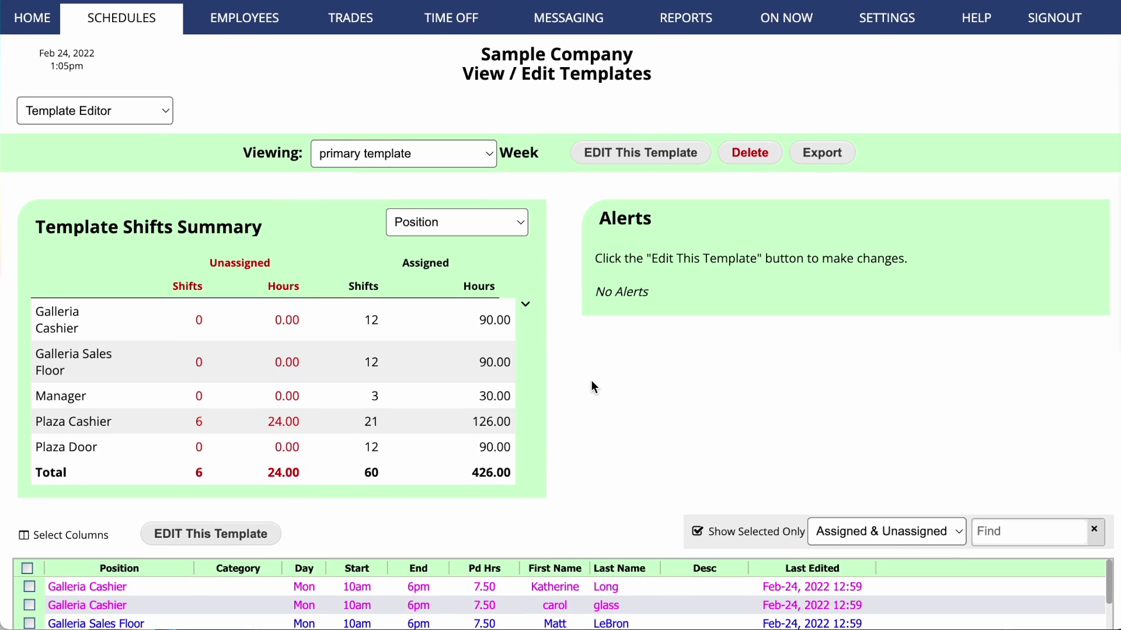